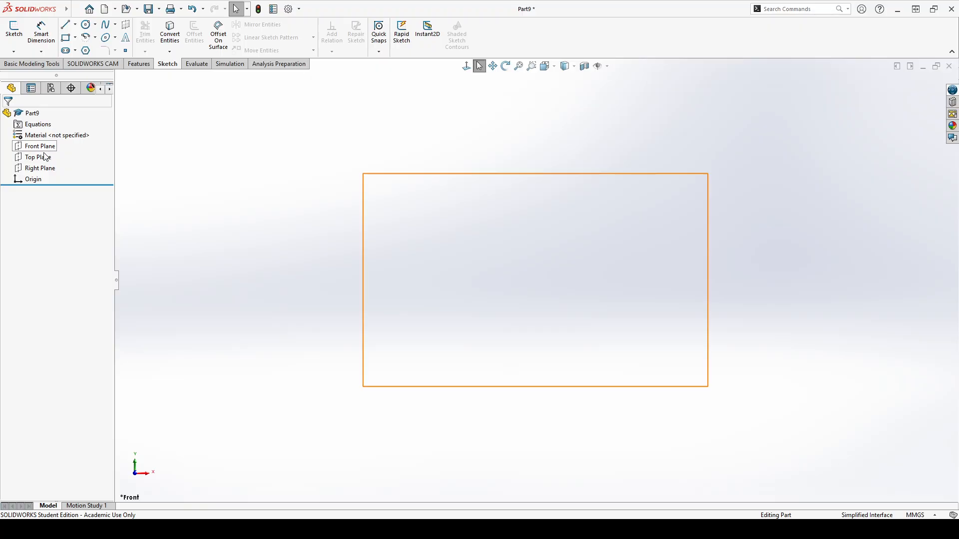
# - Start a sketch on the Top Plane and draw a center rectangle about 195 by 117 mm centred on the origin
pyautogui.click(44, 159)
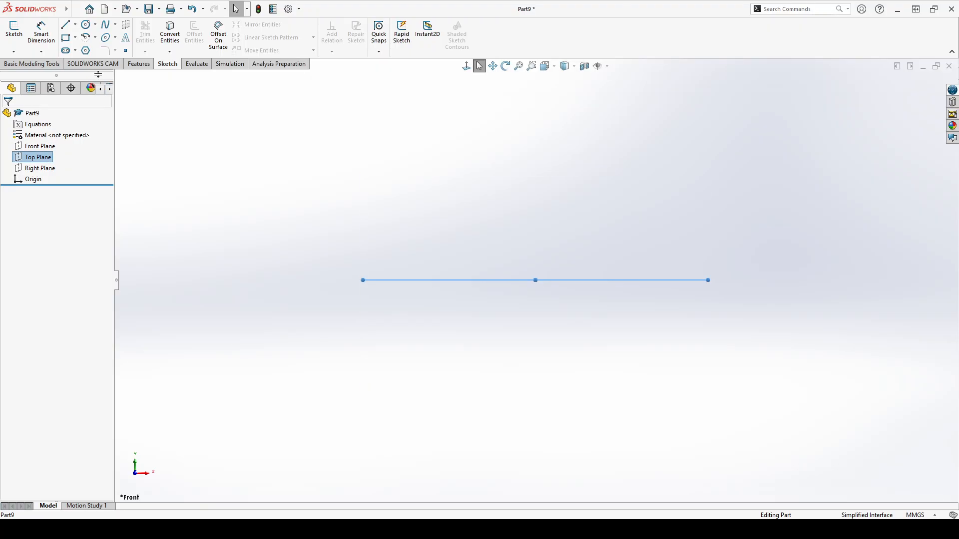
pyautogui.click(18, 41)
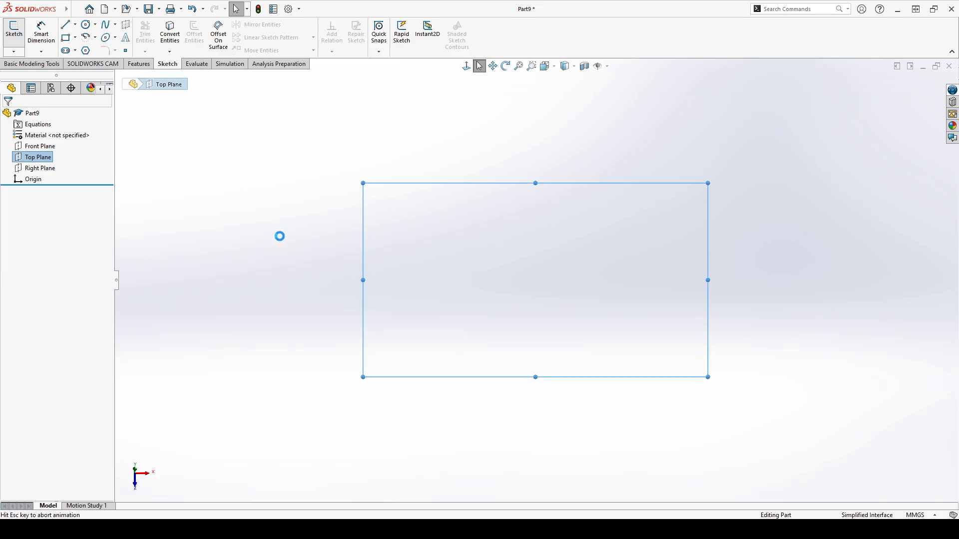
pyautogui.click(318, 174)
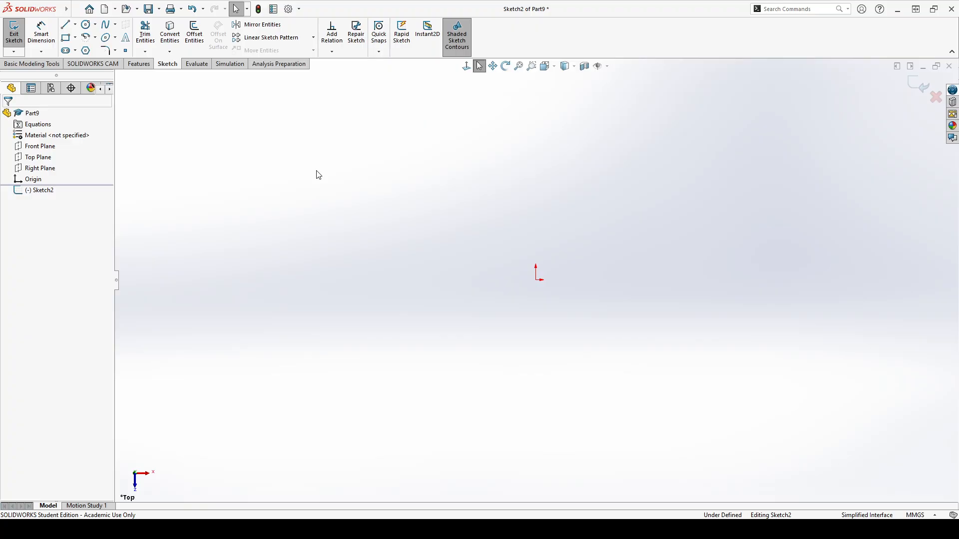
pyautogui.click(65, 37)
pyautogui.click(76, 38)
pyautogui.click(86, 62)
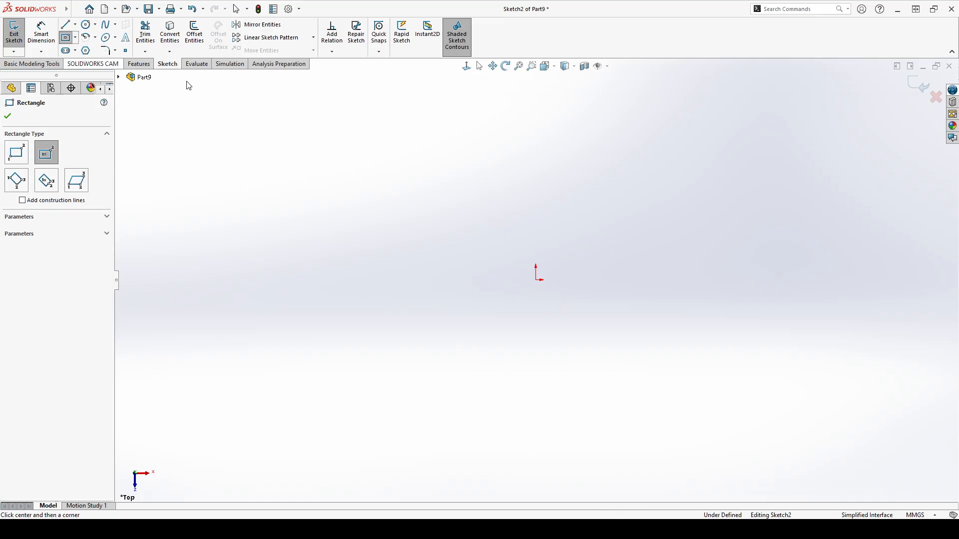
pyautogui.click(536, 280)
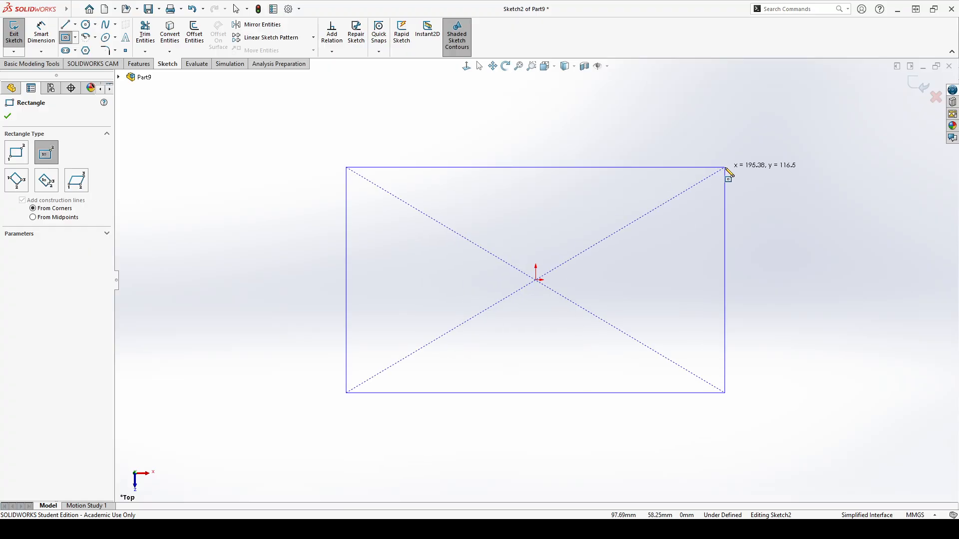
pyautogui.click(725, 168)
pyautogui.press('Escape')
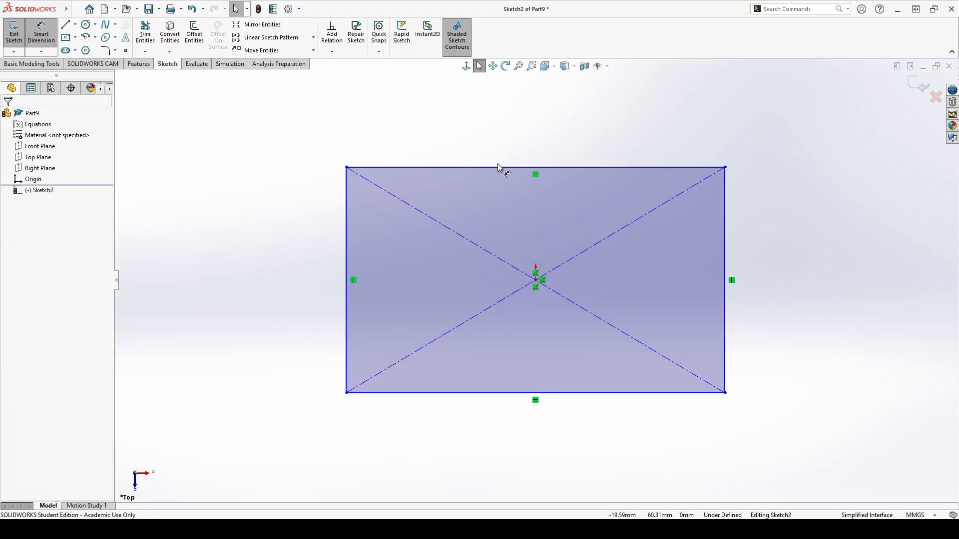
# - Dimension the rectangle 175 mm wide and 100 mm high
pyautogui.click(498, 167)
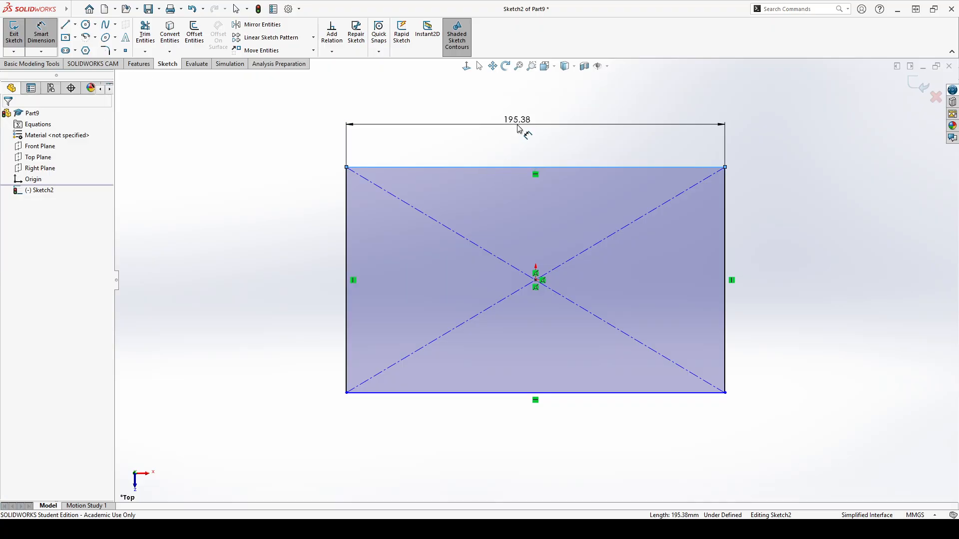
pyautogui.click(518, 129)
pyautogui.write('175')
pyautogui.press('Return')
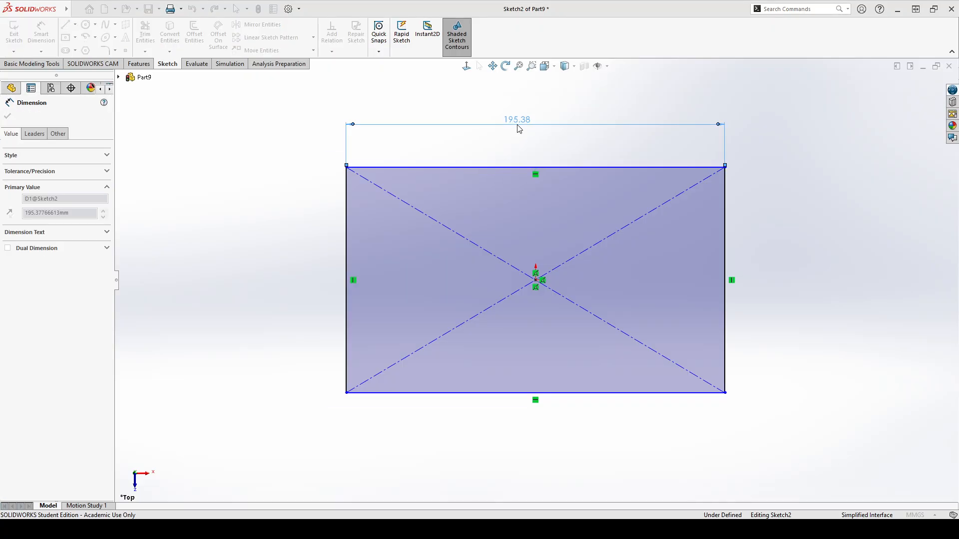
pyautogui.click(346, 248)
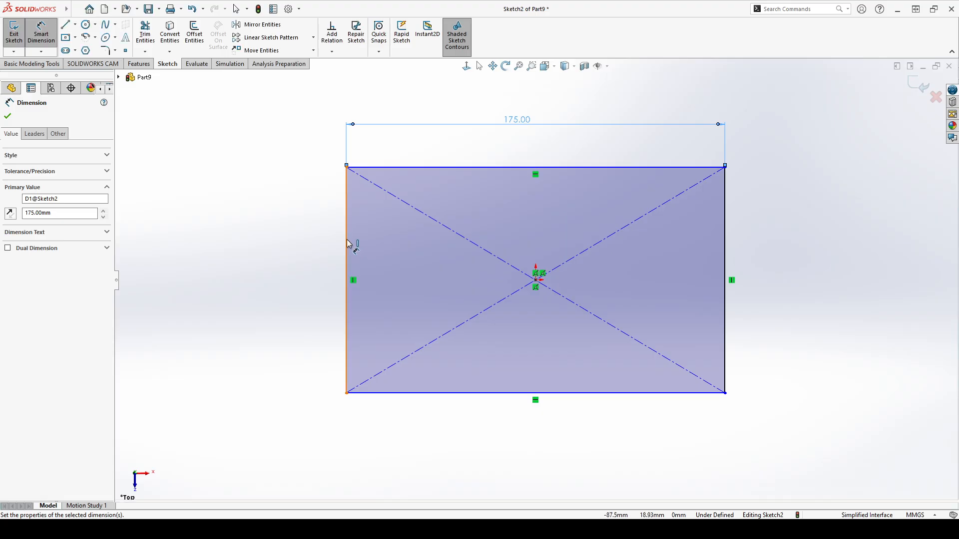
pyautogui.click(289, 249)
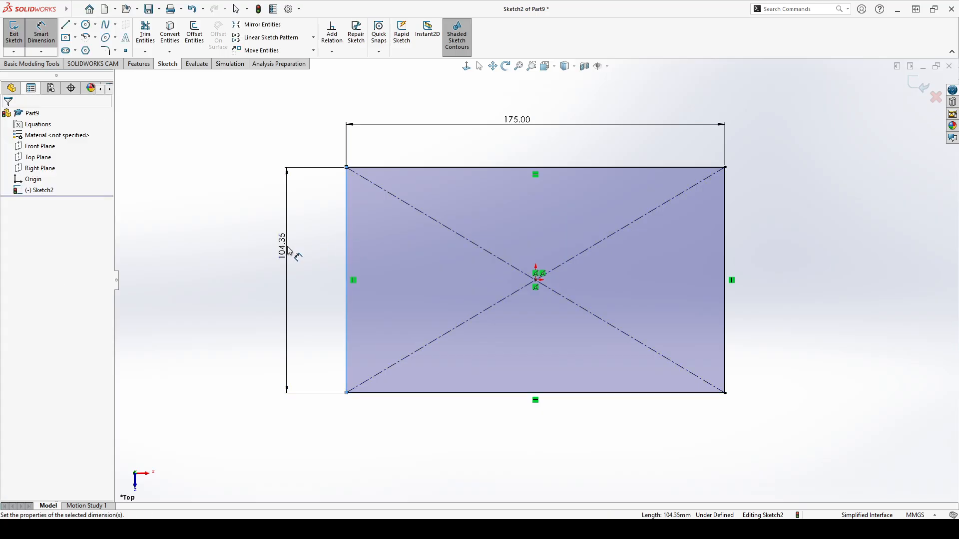
pyautogui.write('100')
pyautogui.press('Return')
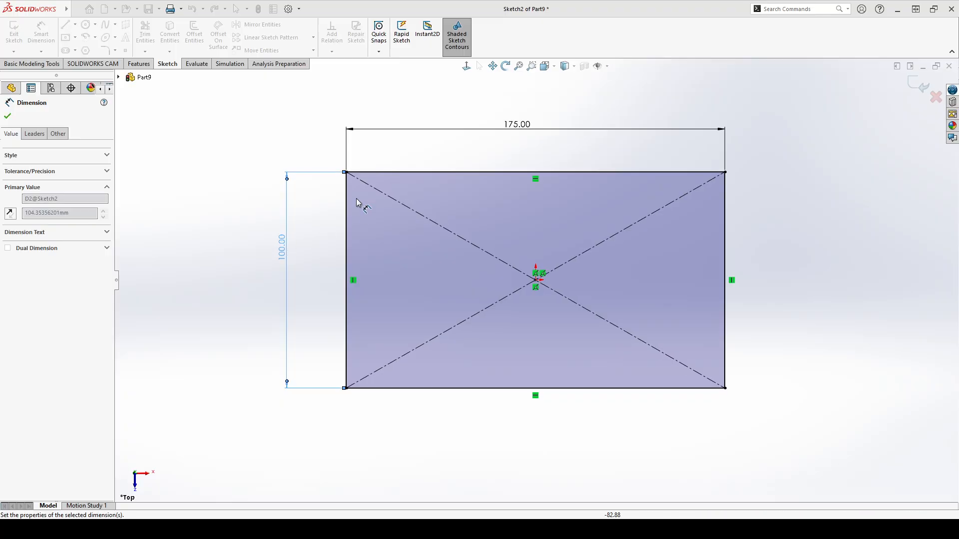
pyautogui.press('Escape')
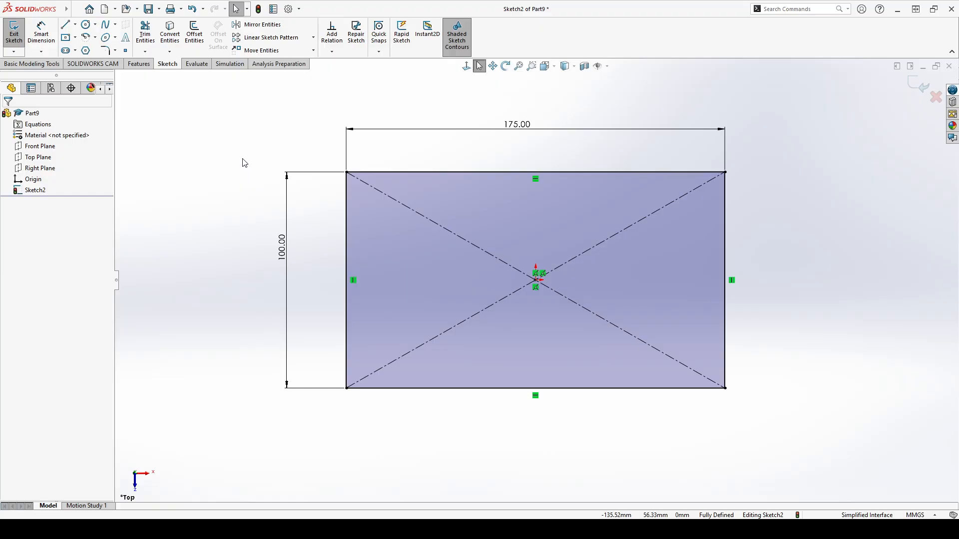
# - Extrude the rectangle sketch as a Blind boss in the reversed direction to a depth of 30+25+25 (80 mm)
pyautogui.moveTo(241, 241)
pyautogui.mouseDown(button='middle')
pyautogui.moveTo(249, 257)
pyautogui.moveTo(249, 120)
pyautogui.mouseUp(button='middle')
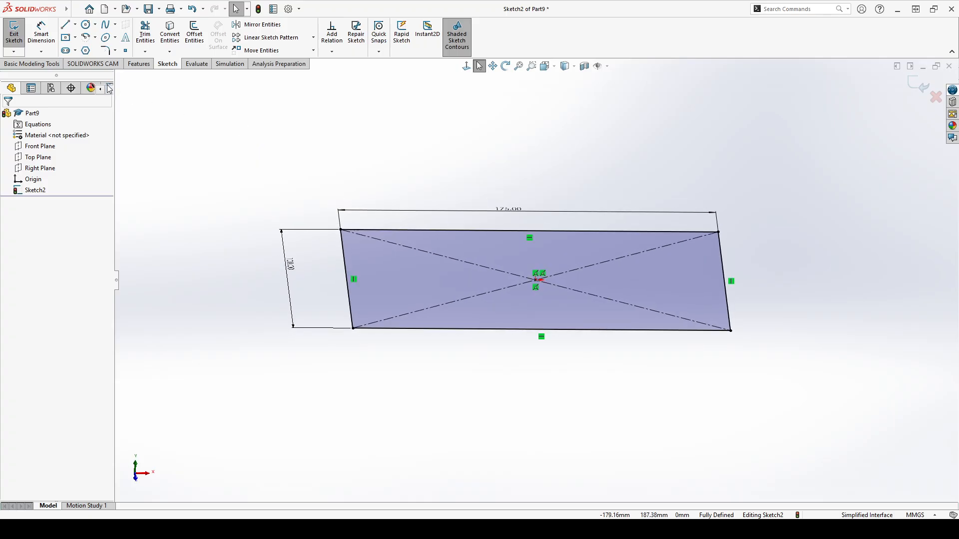
pyautogui.click(21, 36)
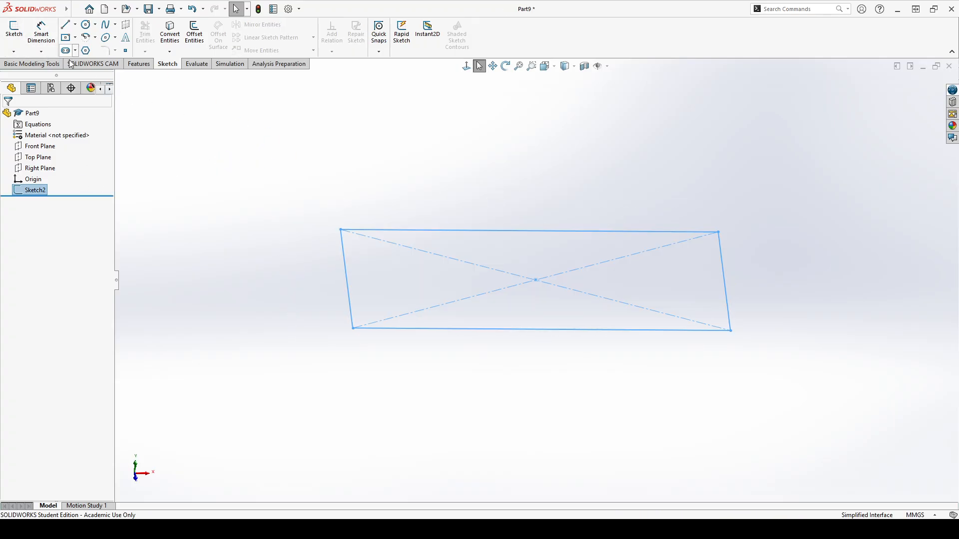
pyautogui.click(139, 63)
pyautogui.click(18, 31)
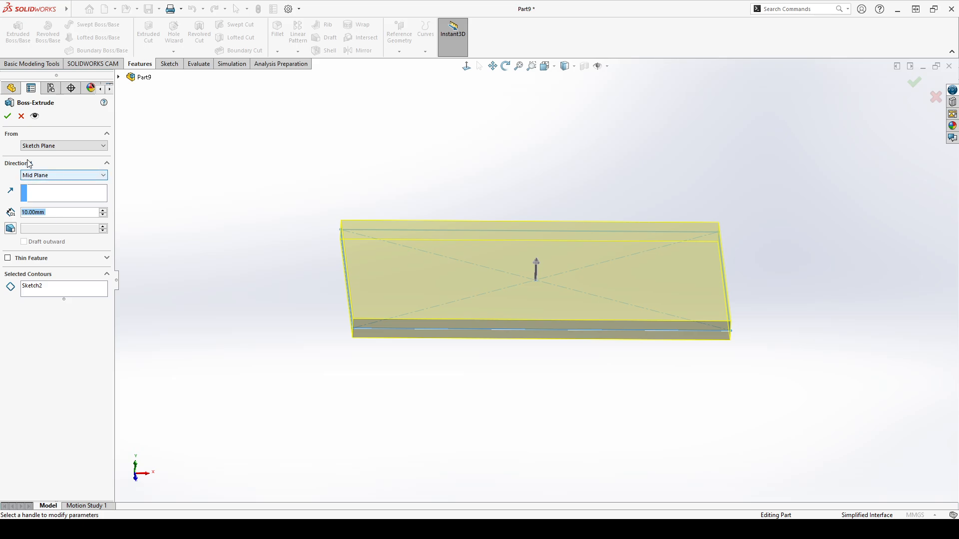
pyautogui.click(59, 176)
pyautogui.click(49, 186)
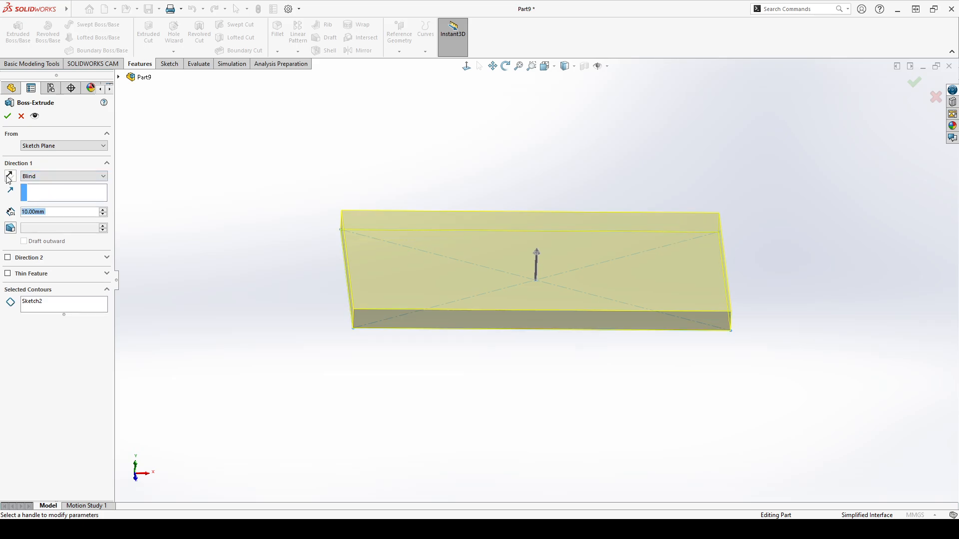
pyautogui.click(10, 176)
pyautogui.click(56, 210)
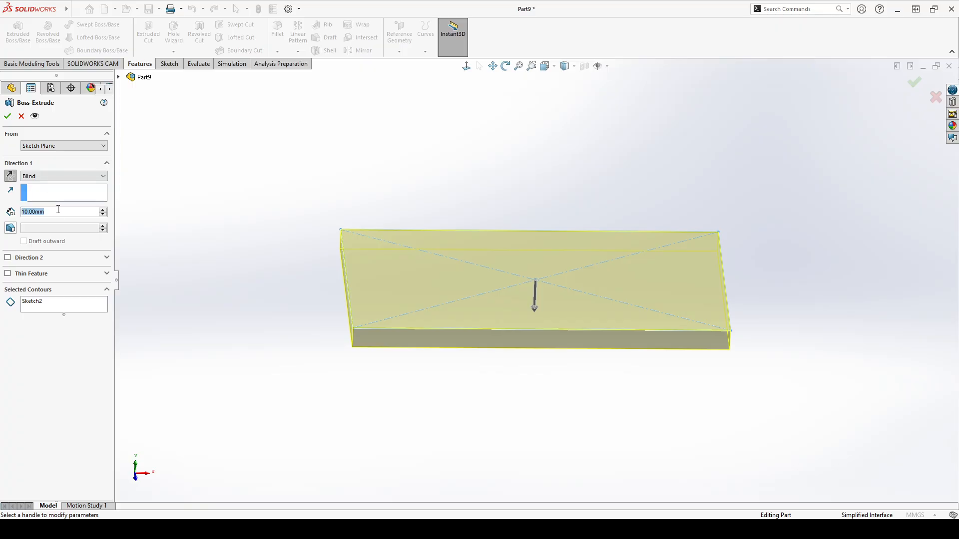
pyautogui.write('30+25+25')
pyautogui.press('Return')
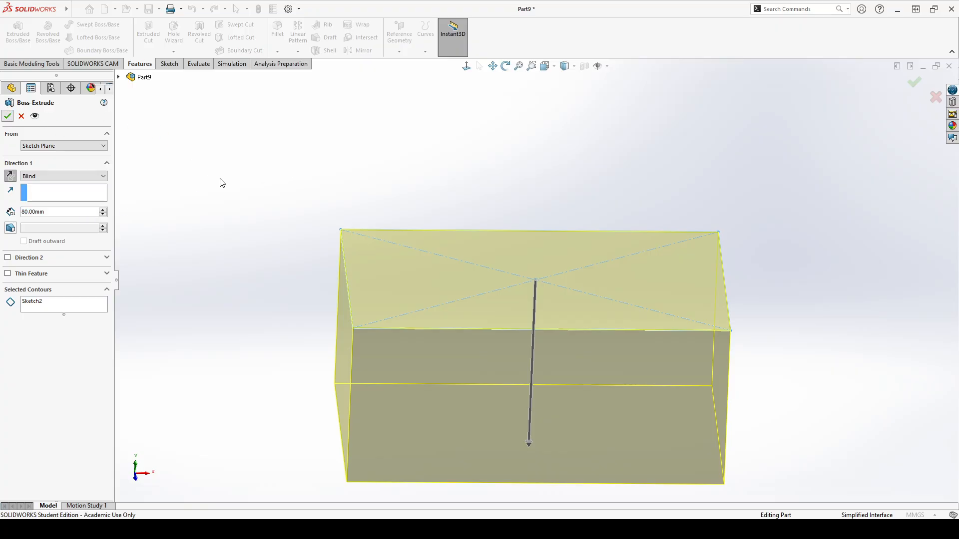
pyautogui.press('Return')
pyautogui.press('z')
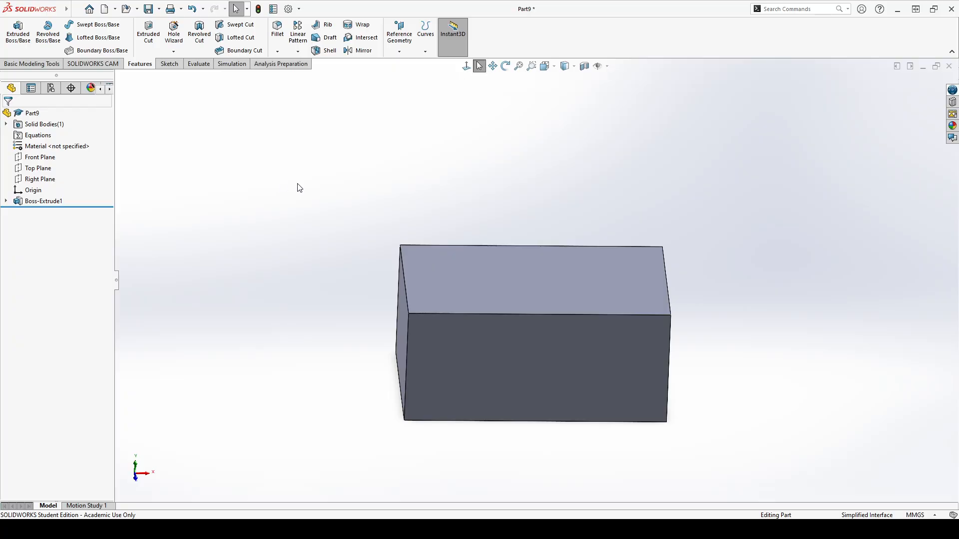
pyautogui.moveTo(300, 190); pyautogui.dragTo(320, 231, button='middle')
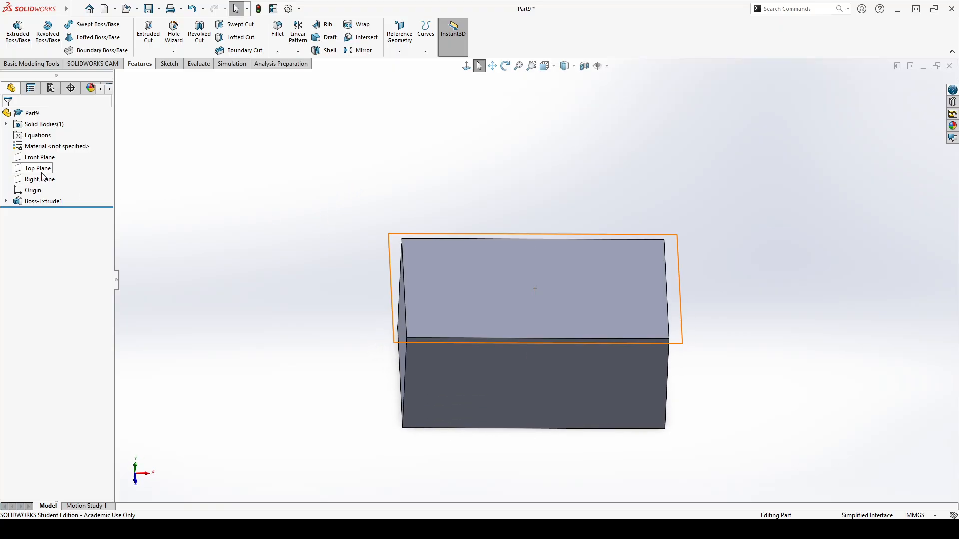
pyautogui.click(42, 170)
pyautogui.moveTo(338, 214); pyautogui.dragTo(364, 193, button='middle')
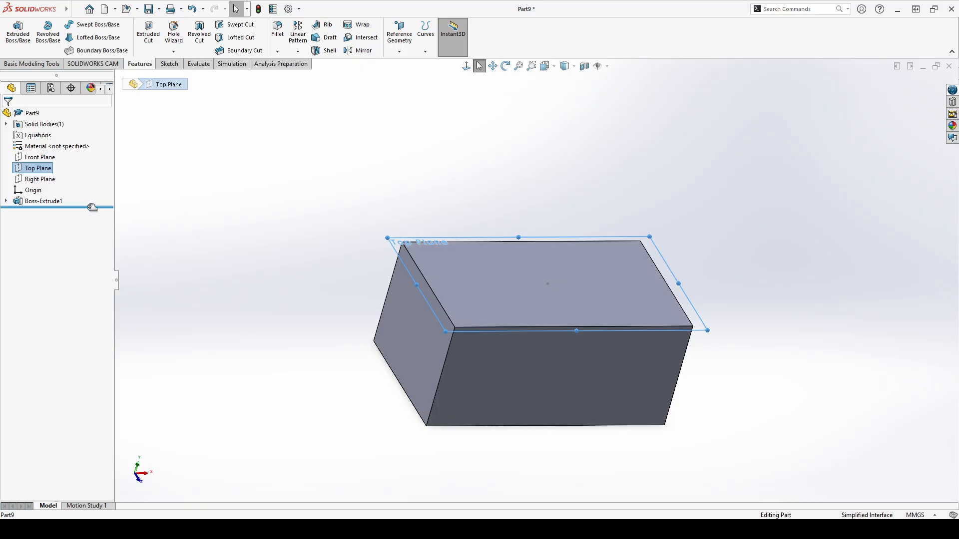
# - Edit the block's extrusion and set its depth to 80-25 (55 mm)
pyautogui.click(33, 202)
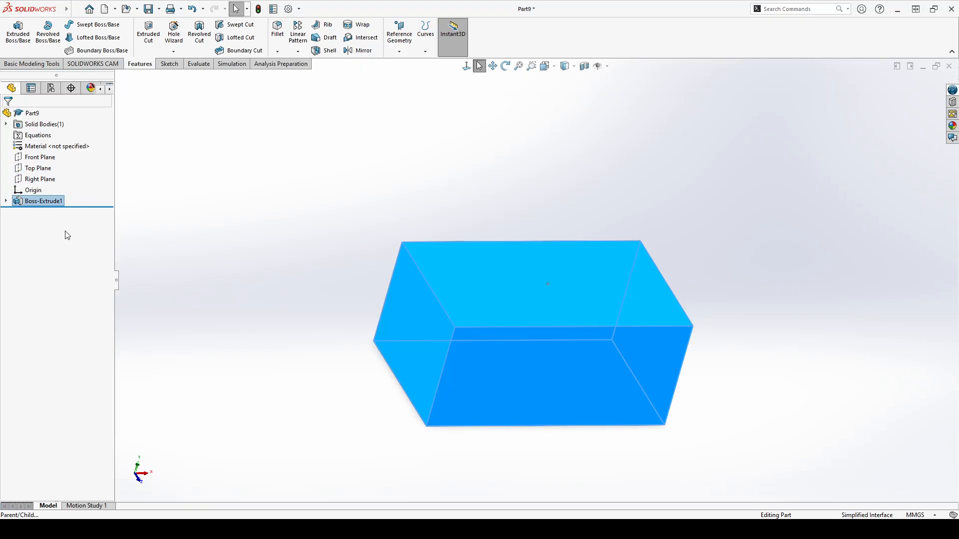
pyautogui.click(43, 171)
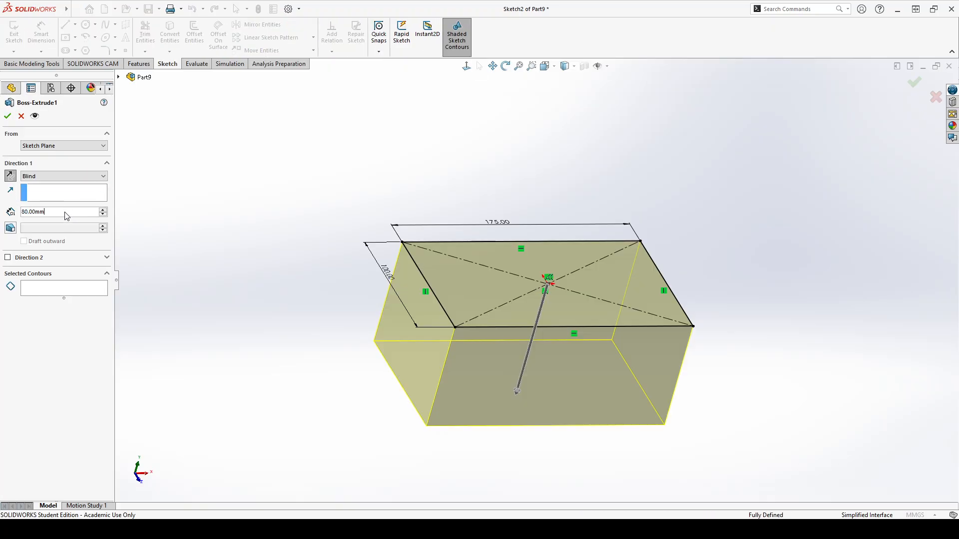
pyautogui.doubleClick(61, 211)
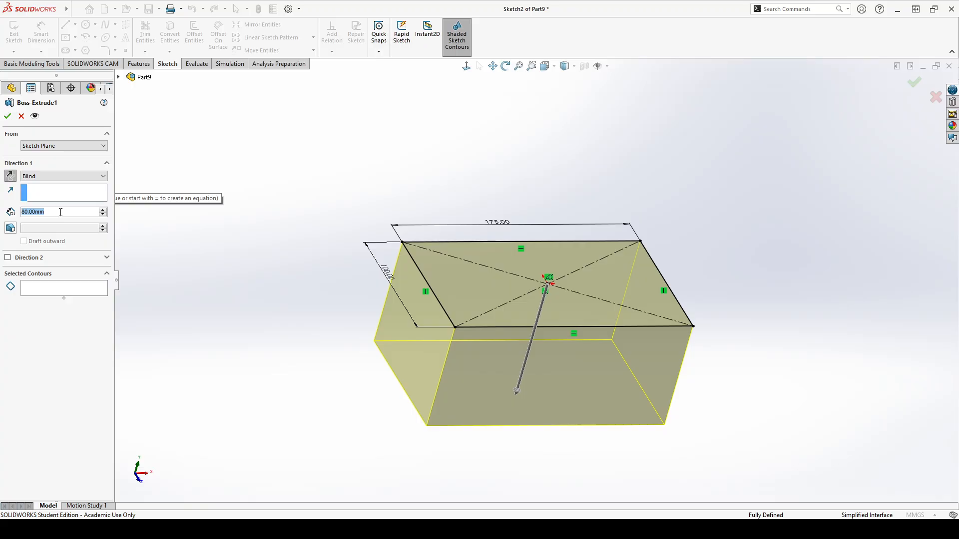
pyautogui.write('8')
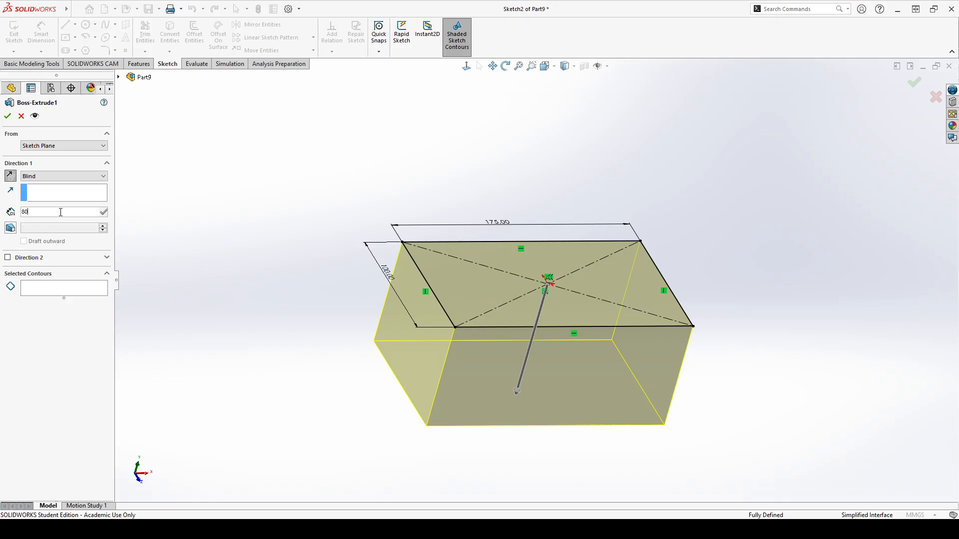
pyautogui.write('0-25')
pyautogui.press('Return')
pyautogui.press('Return')
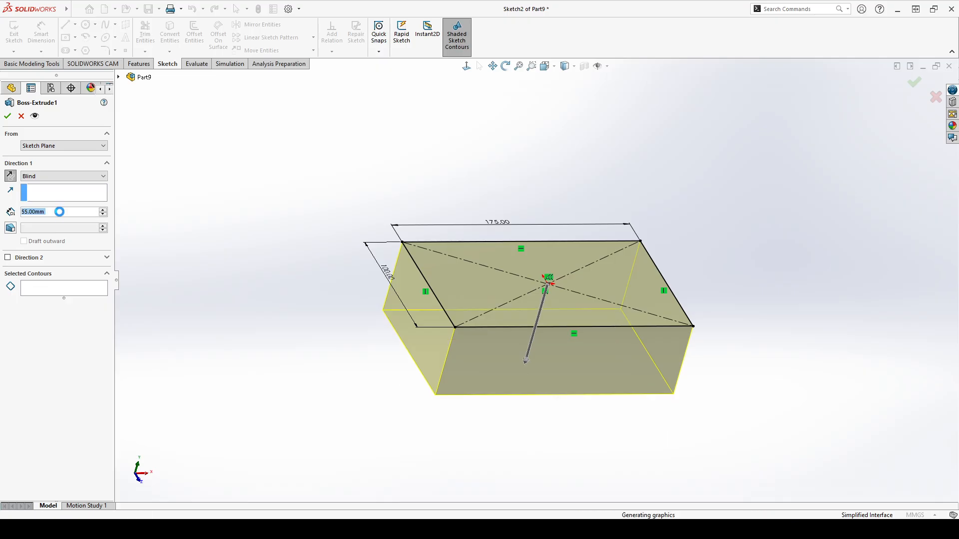
# - Start a sketch on the block's top face and draw a corner rectangle about 30 mm long near its back left corner
pyautogui.moveTo(454, 147); pyautogui.dragTo(456, 163, button='middle')
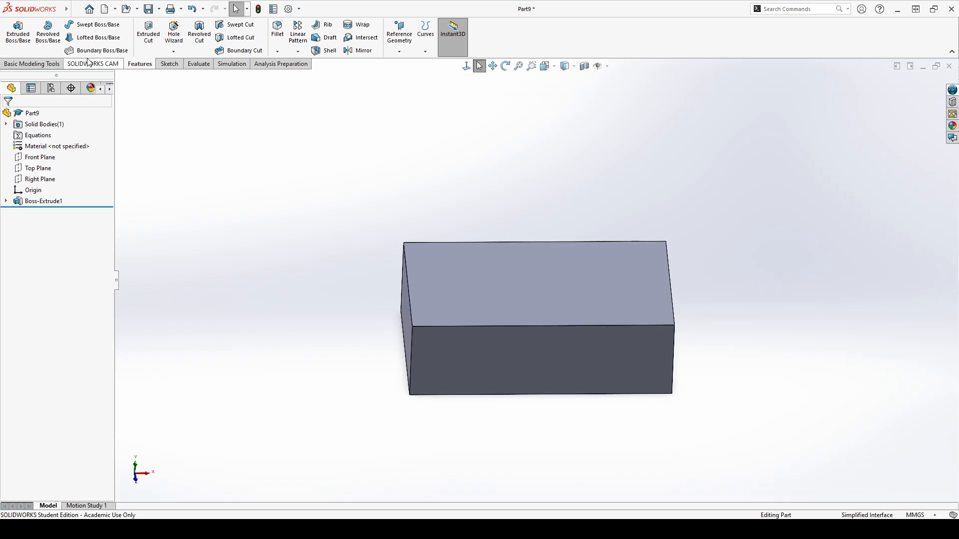
pyautogui.click(163, 66)
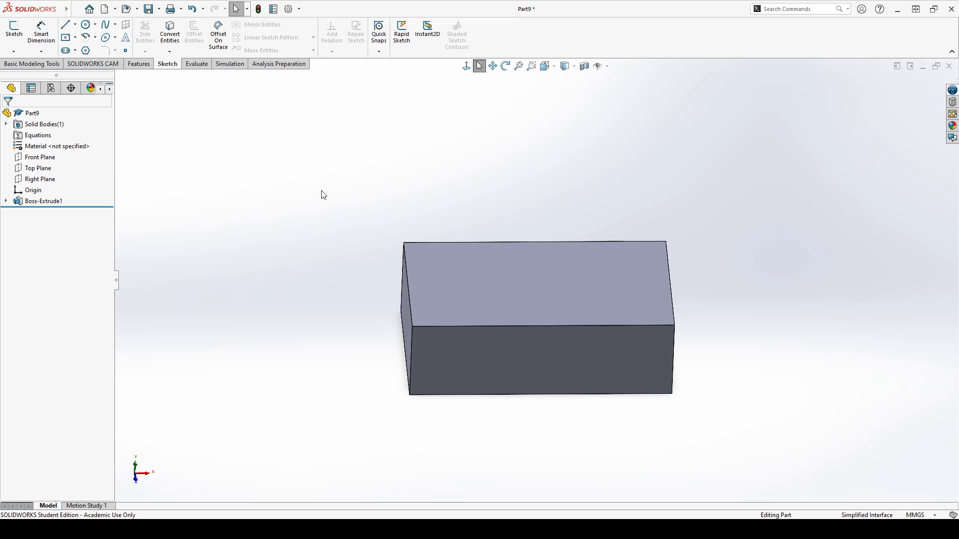
pyautogui.moveTo(322, 195); pyautogui.dragTo(303, 200, button='middle')
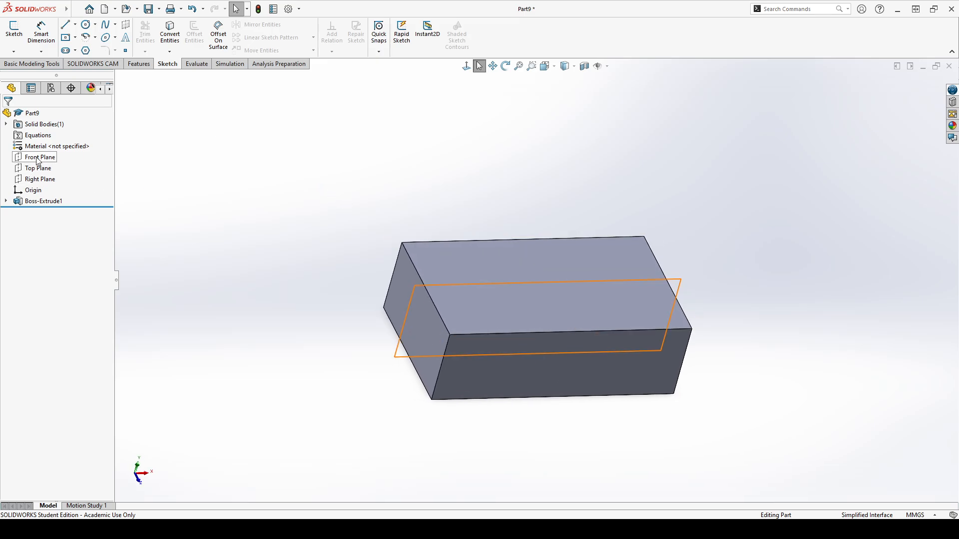
pyautogui.click(469, 287)
pyautogui.moveTo(493, 186); pyautogui.dragTo(480, 253, button='middle')
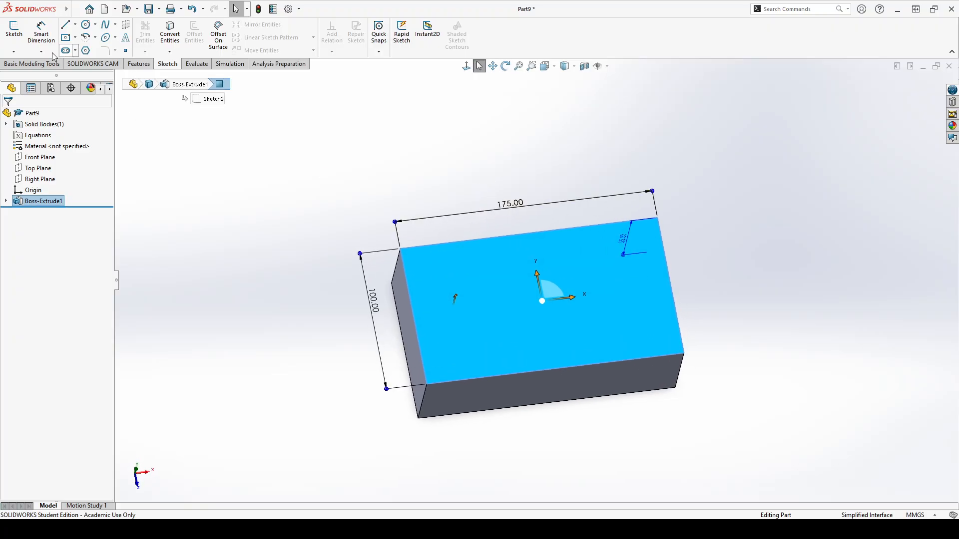
pyautogui.click(14, 28)
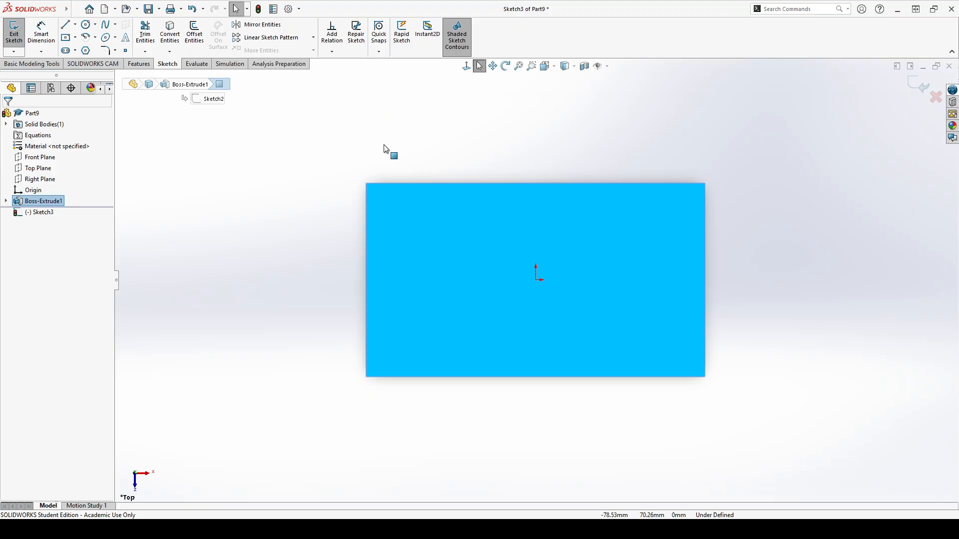
pyautogui.click(65, 41)
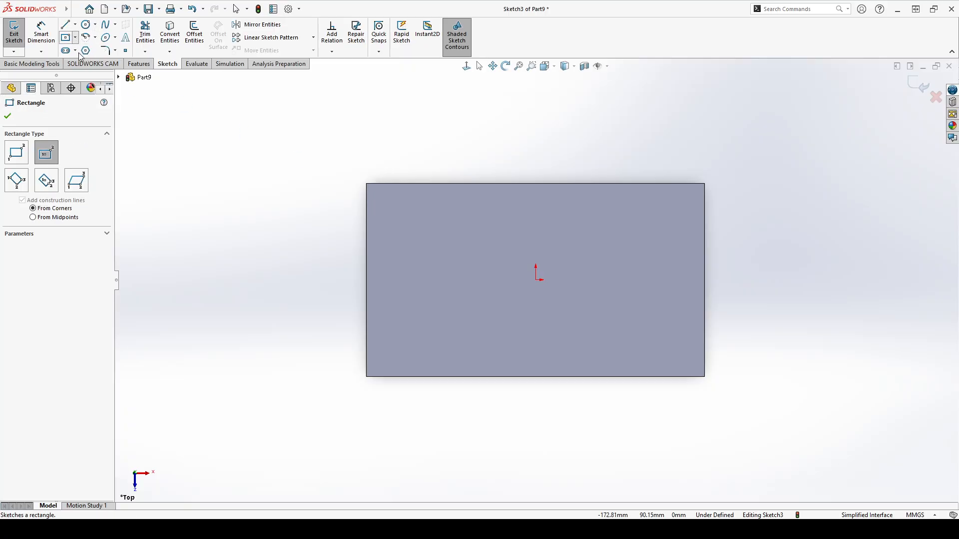
pyautogui.click(17, 152)
pyautogui.click(381, 200)
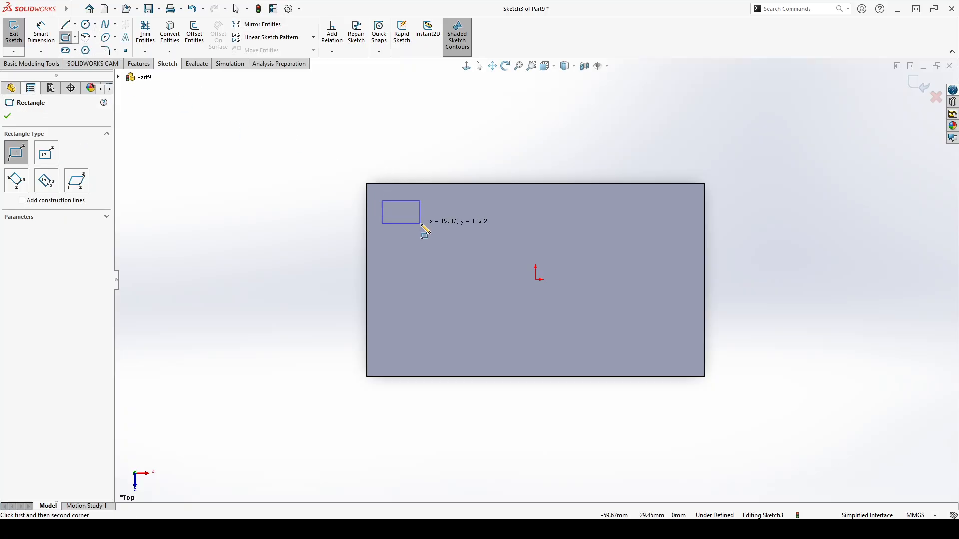
pyautogui.click(442, 231)
pyautogui.press('Escape')
pyautogui.scroll(-5, 422, 154)
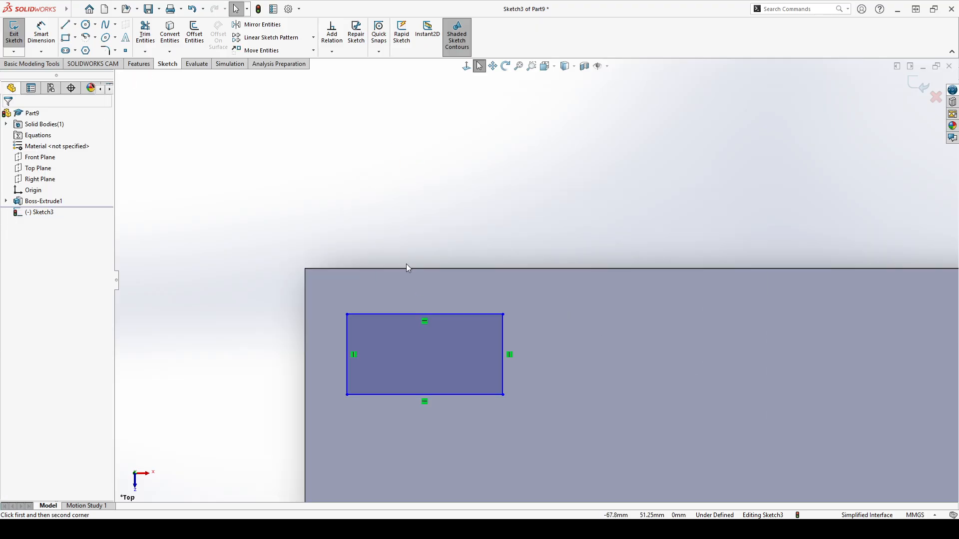
# - Make the rectangle's back and left sides collinear with the block's back and left edges
pyautogui.click(394, 315)
pyautogui.keyDown('ctrl'); pyautogui.click(379, 270); pyautogui.keyUp('ctrl')
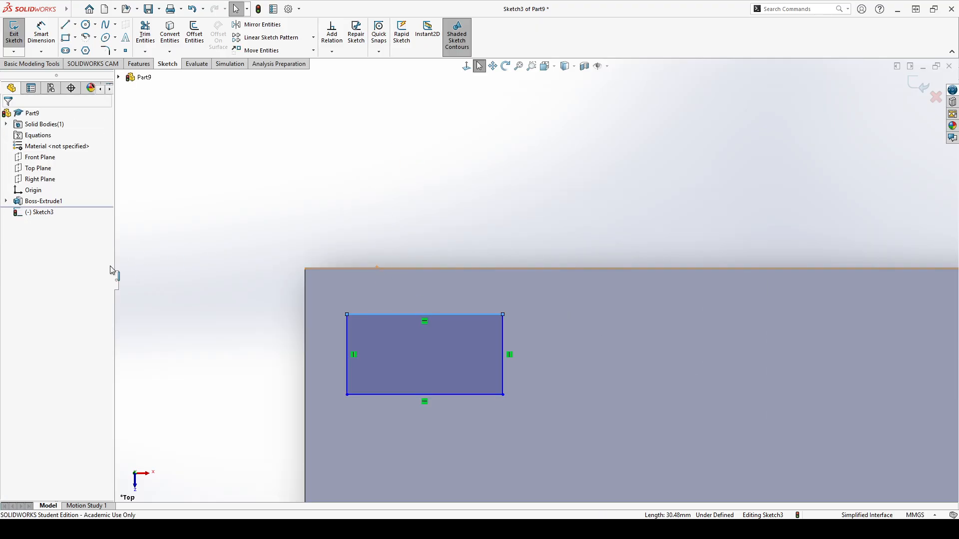
pyautogui.click(22, 277)
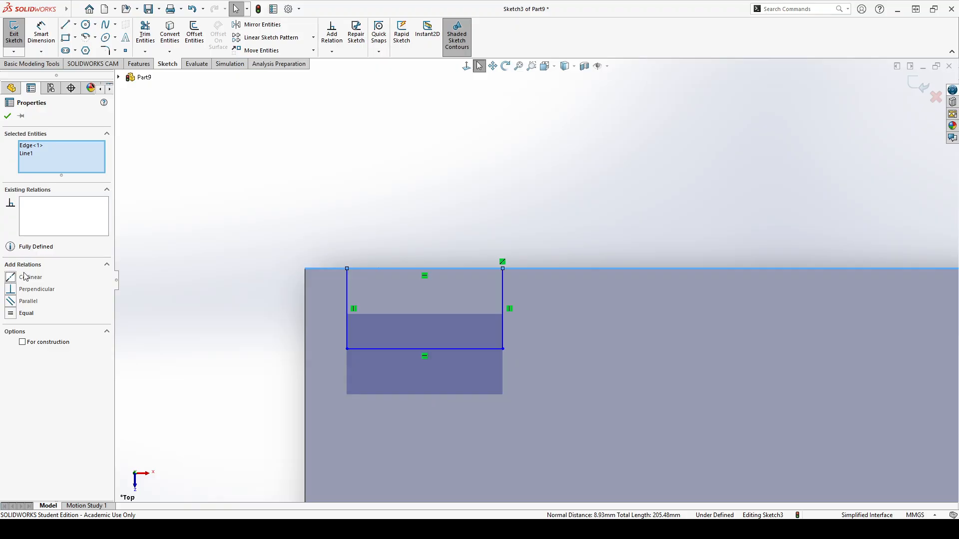
pyautogui.click(7, 115)
pyautogui.click(347, 308)
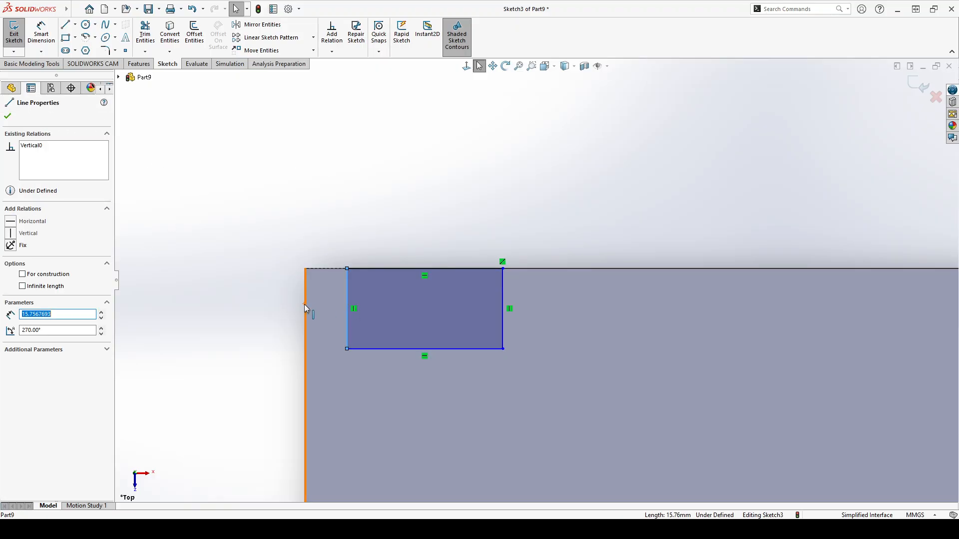
pyautogui.keyDown('ctrl'); pyautogui.click(304, 304); pyautogui.keyUp('ctrl')
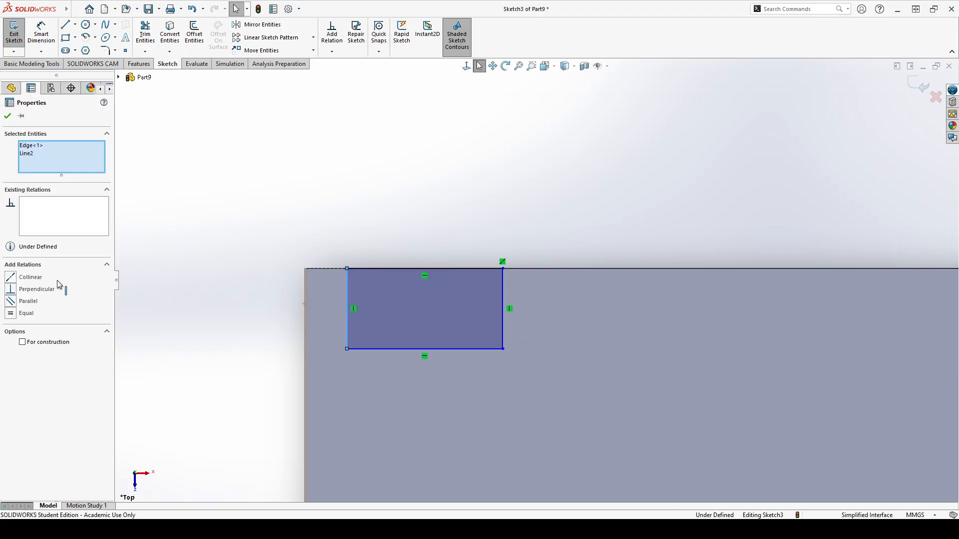
pyautogui.click(10, 277)
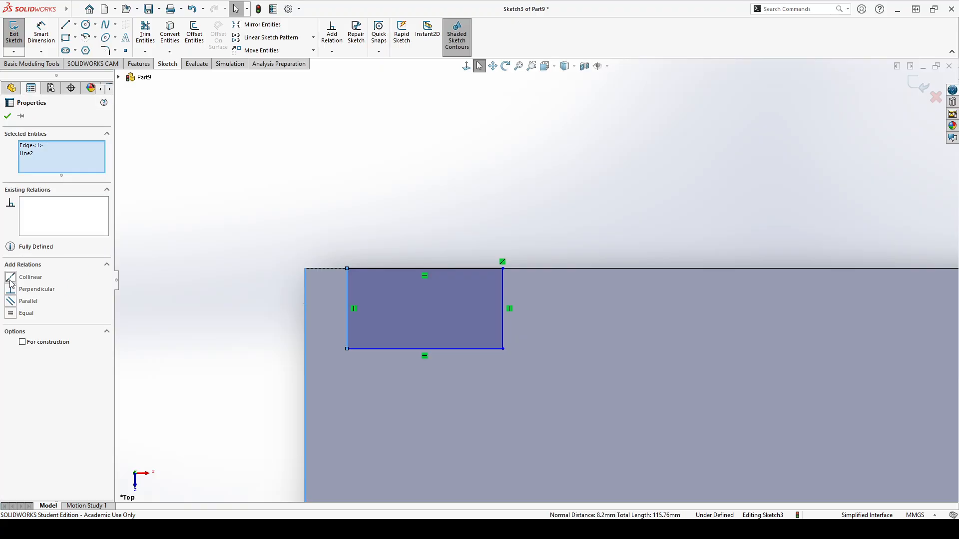
pyautogui.click(8, 116)
pyautogui.scroll(2, 510, 152)
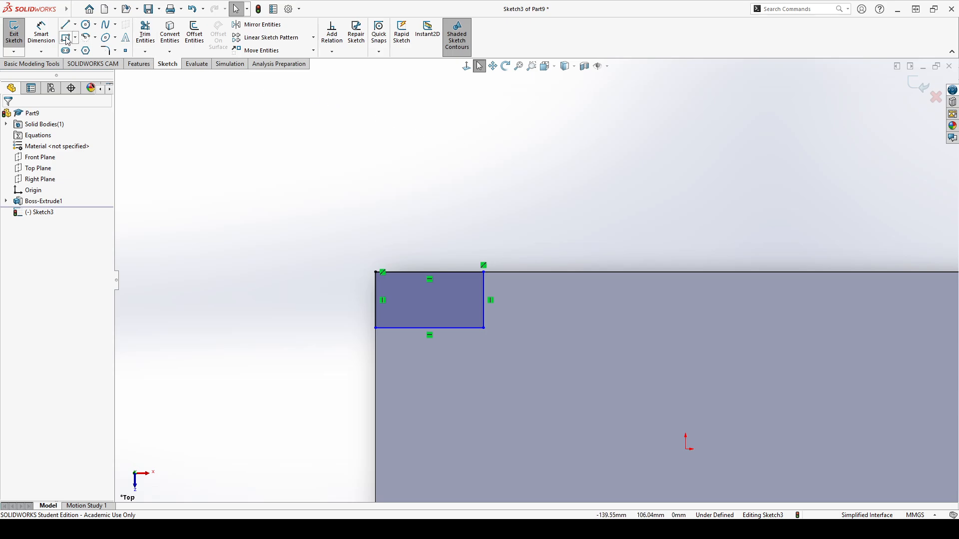
# - Dimension the corner rectangle 40 mm wide and 22 mm high
pyautogui.click(41, 29)
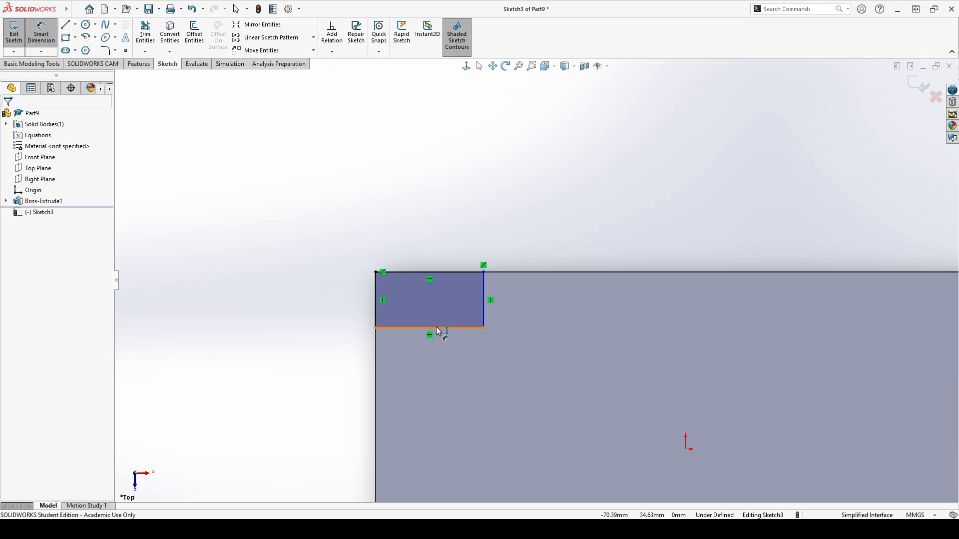
pyautogui.click(414, 323)
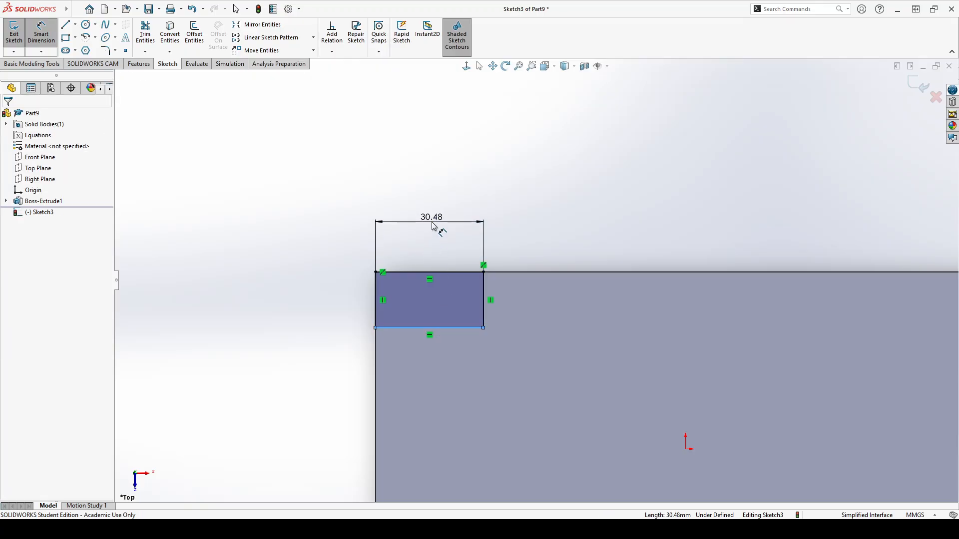
pyautogui.click(432, 222)
pyautogui.write('40')
pyautogui.press('Return')
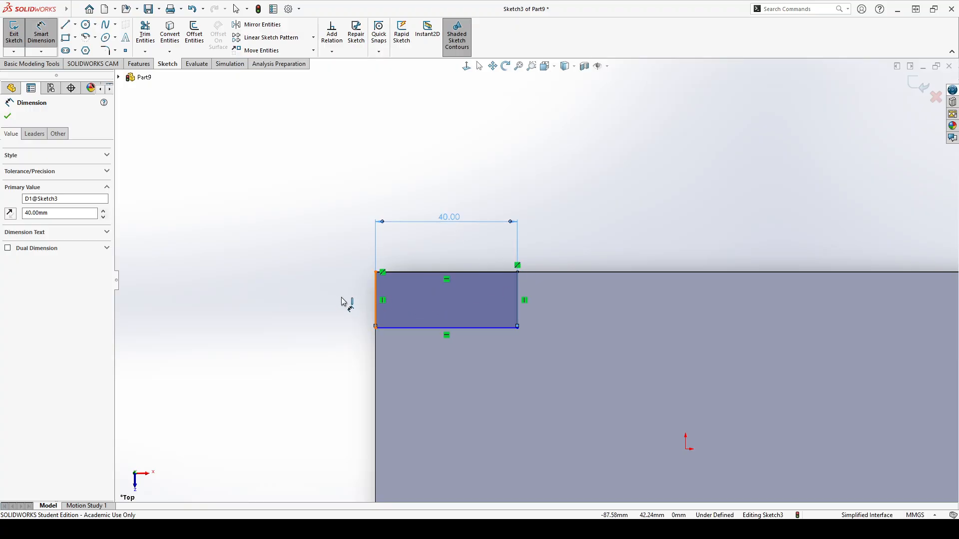
pyautogui.click(375, 300)
pyautogui.click(346, 294)
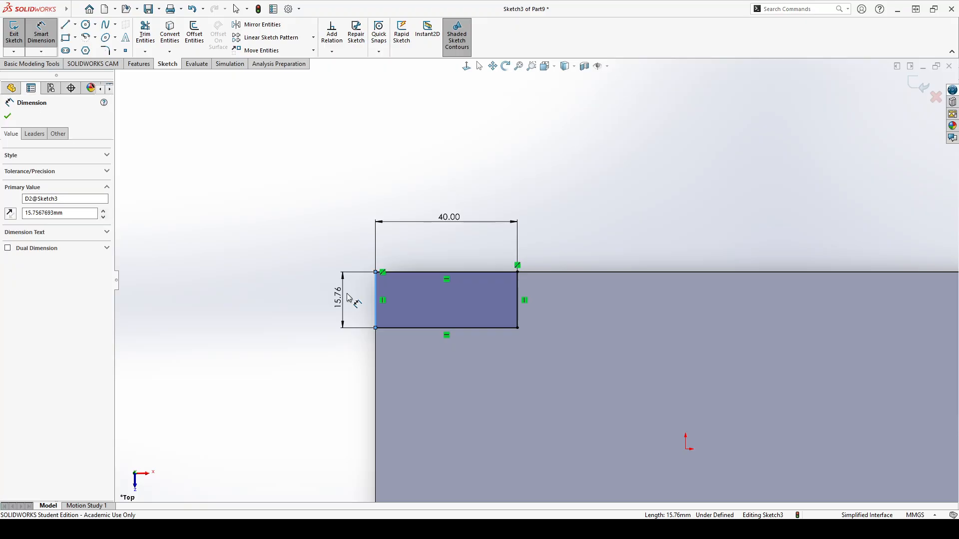
pyautogui.write('22')
pyautogui.press('Return')
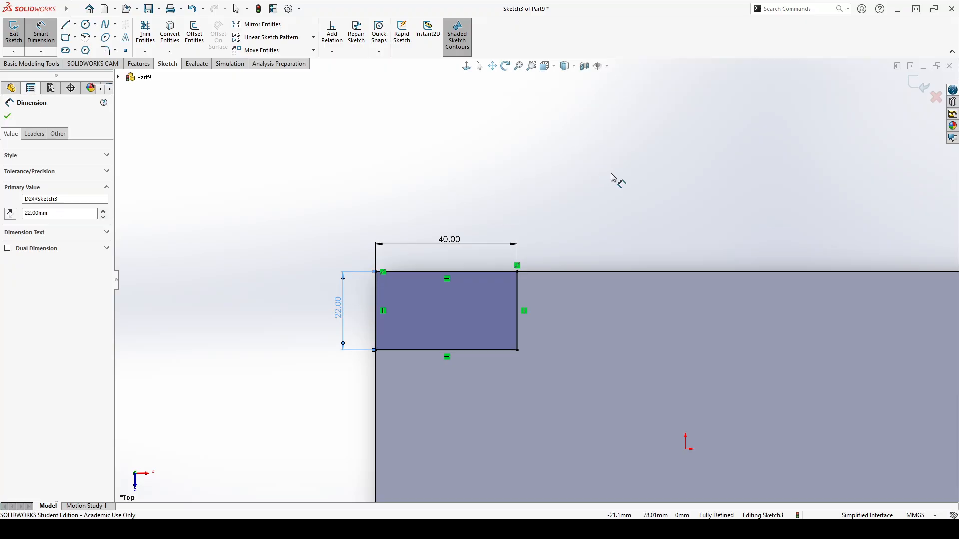
pyautogui.press('Escape')
# - Mirror the corner rectangle's four lines about the Front Plane, keeping the original as a copy
pyautogui.press('f')
pyautogui.scroll(-1, 776, 280)
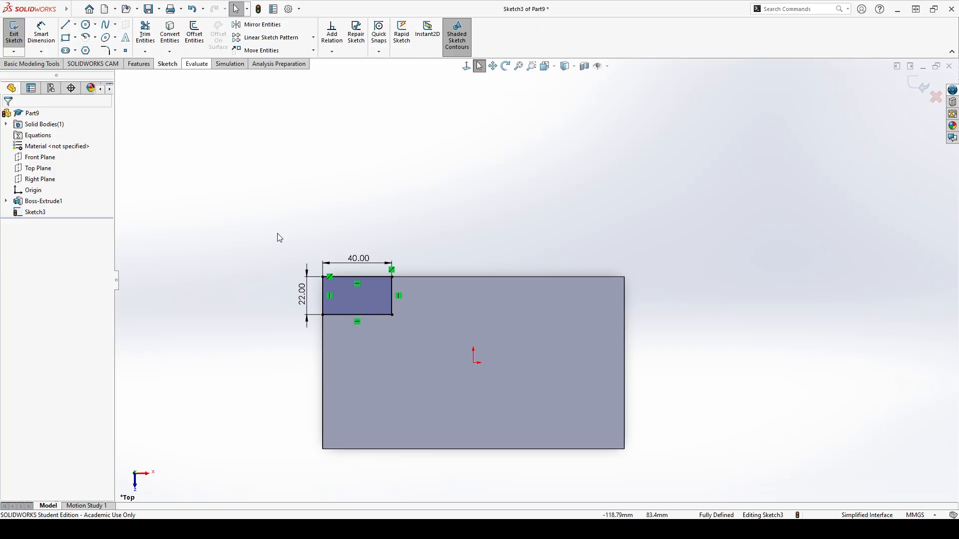
pyautogui.click(359, 300)
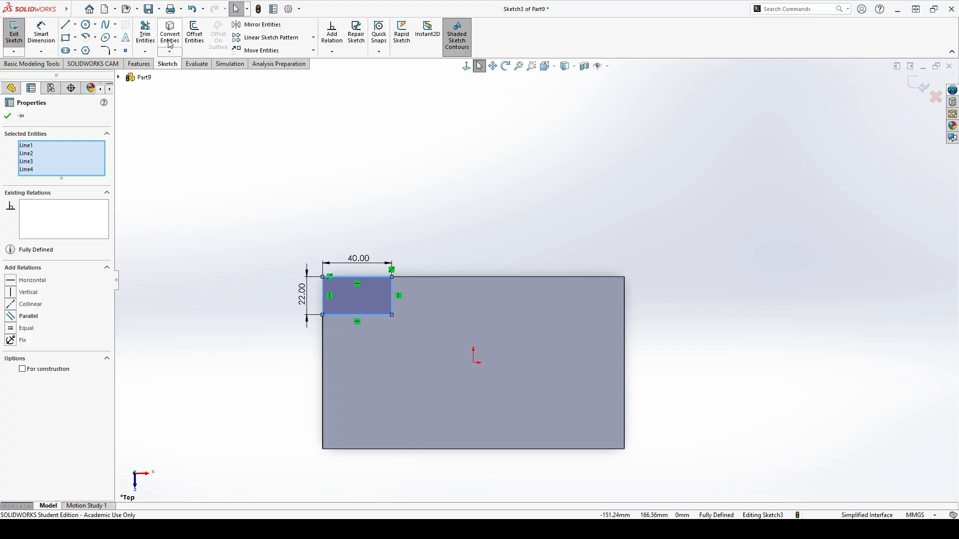
pyautogui.click(258, 26)
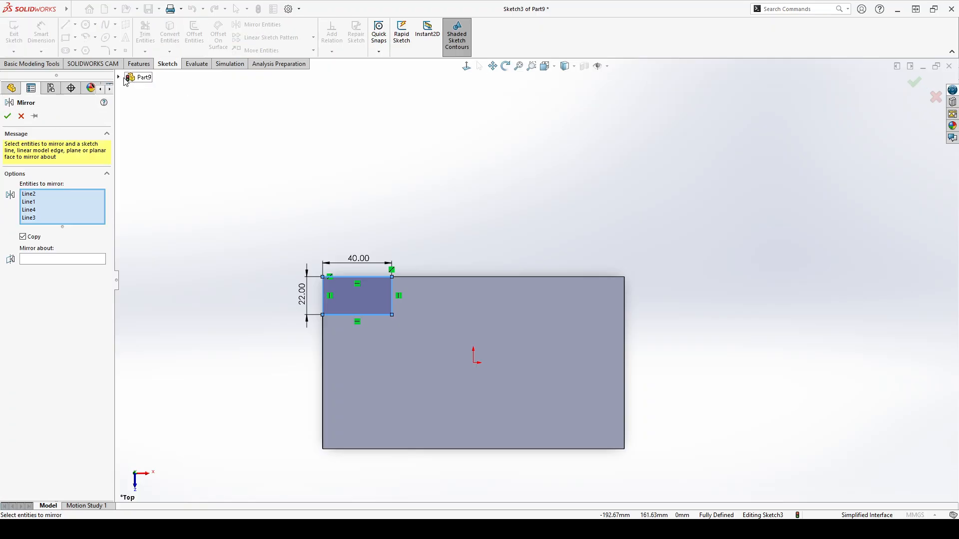
pyautogui.click(74, 259)
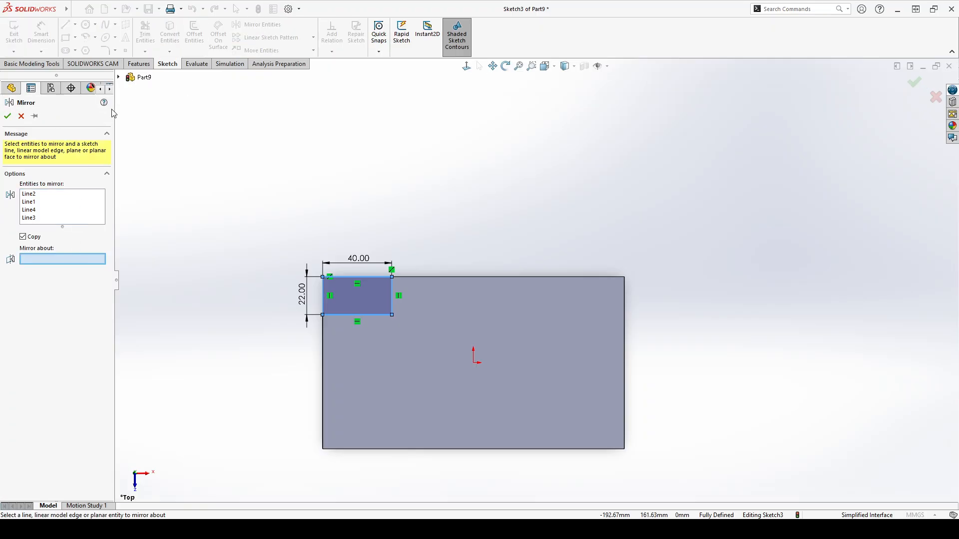
pyautogui.click(119, 77)
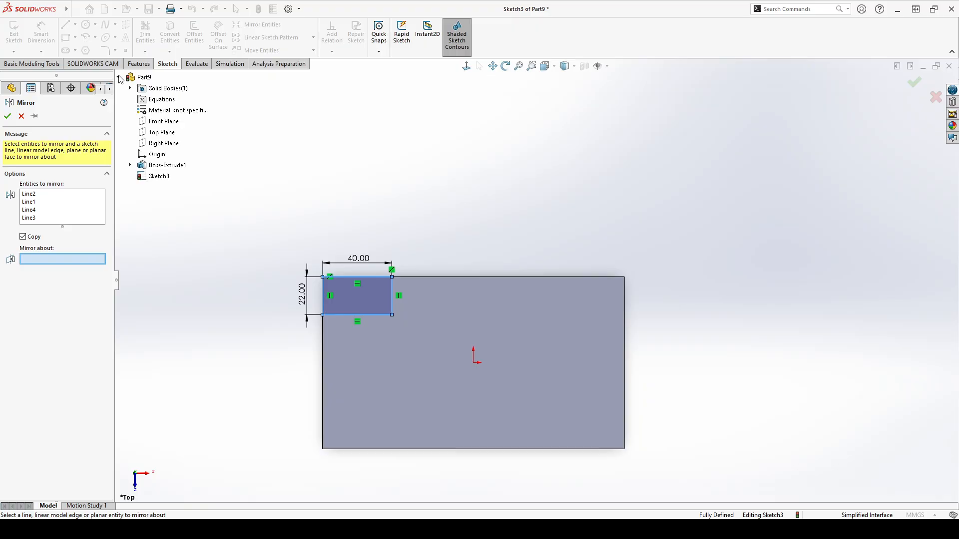
pyautogui.click(168, 124)
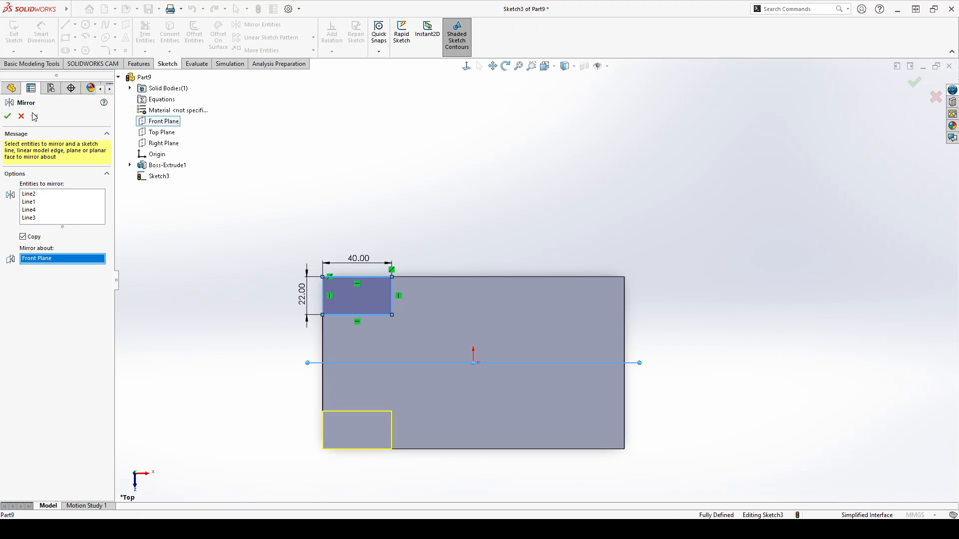
pyautogui.click(8, 116)
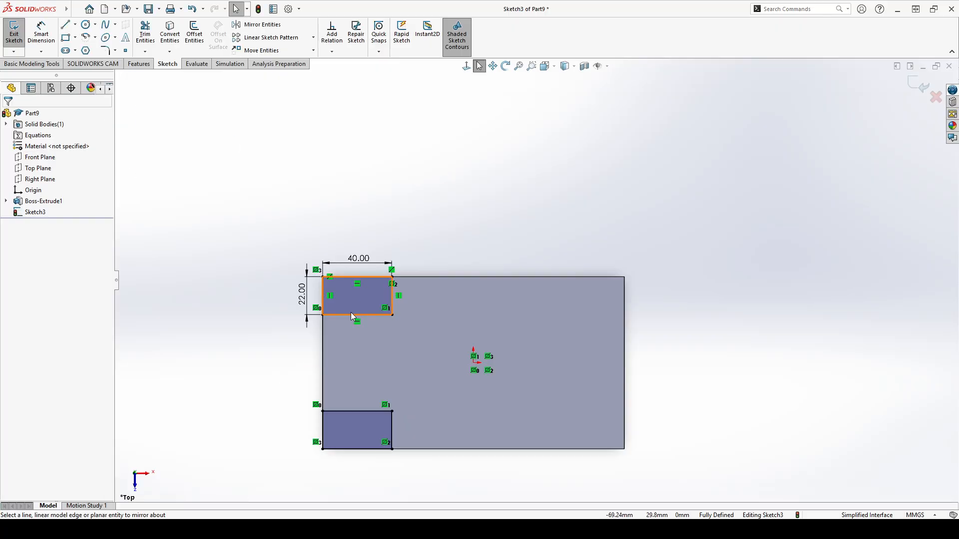
# - Mirror both left-hand corner rectangles about the Right Plane and exit the sketch
pyautogui.keyDown('ctrl'); pyautogui.click(353, 435); pyautogui.keyUp('ctrl')
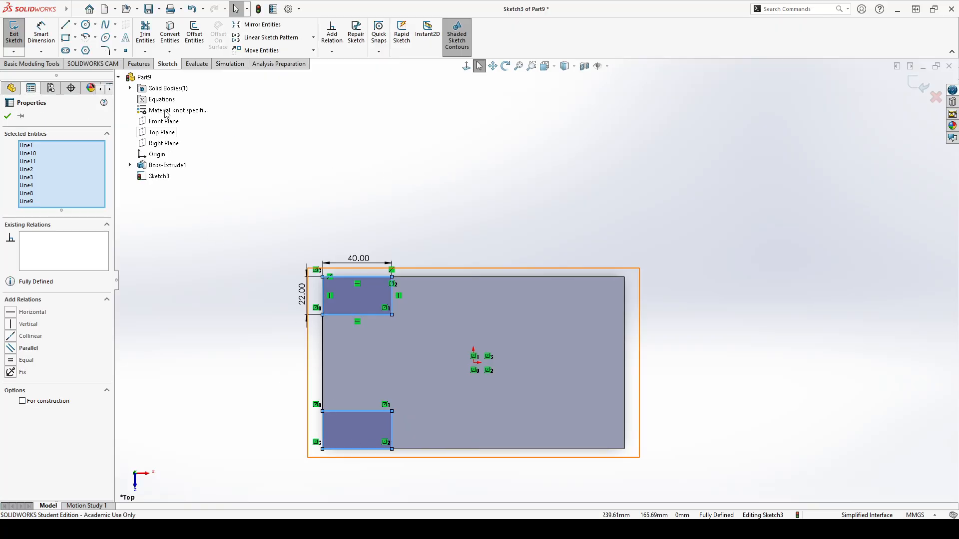
pyautogui.click(261, 24)
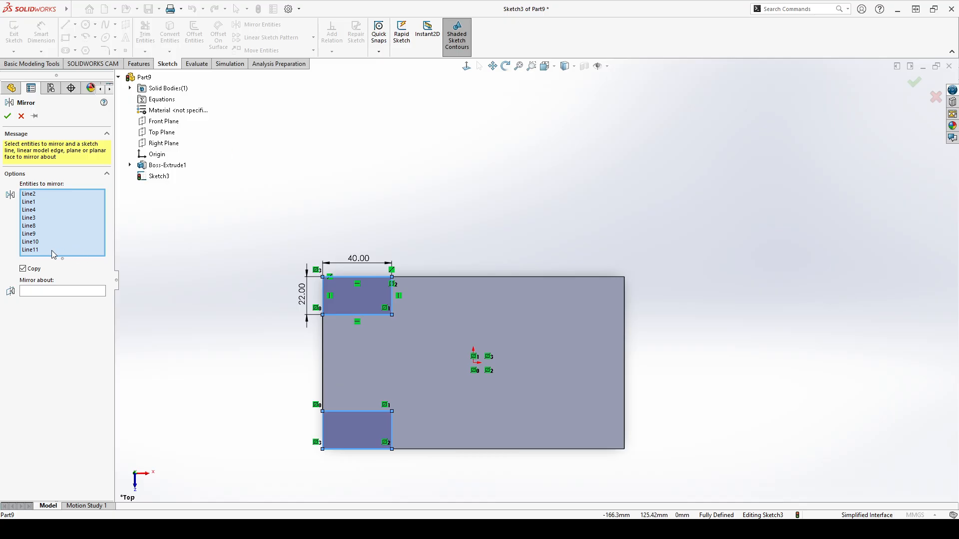
pyautogui.click(56, 290)
pyautogui.click(168, 143)
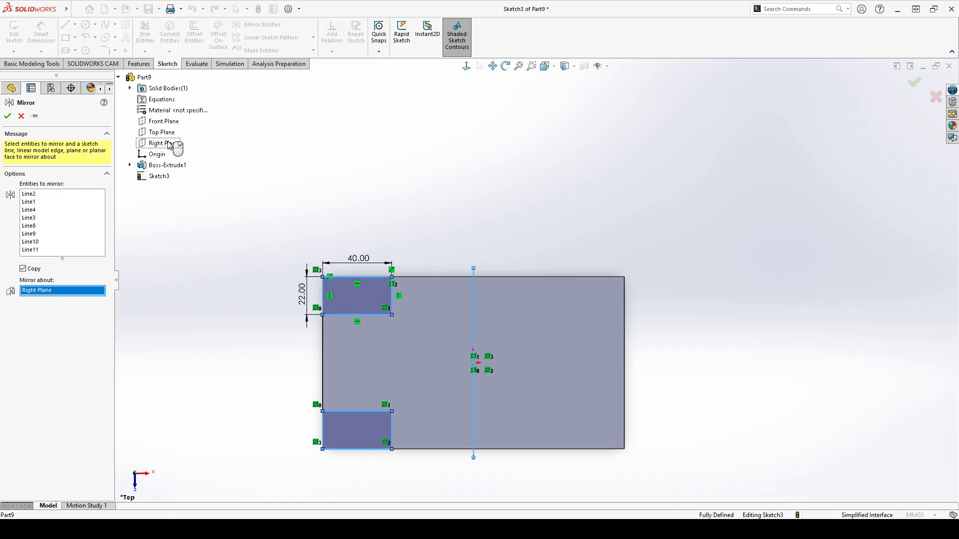
pyautogui.click(7, 116)
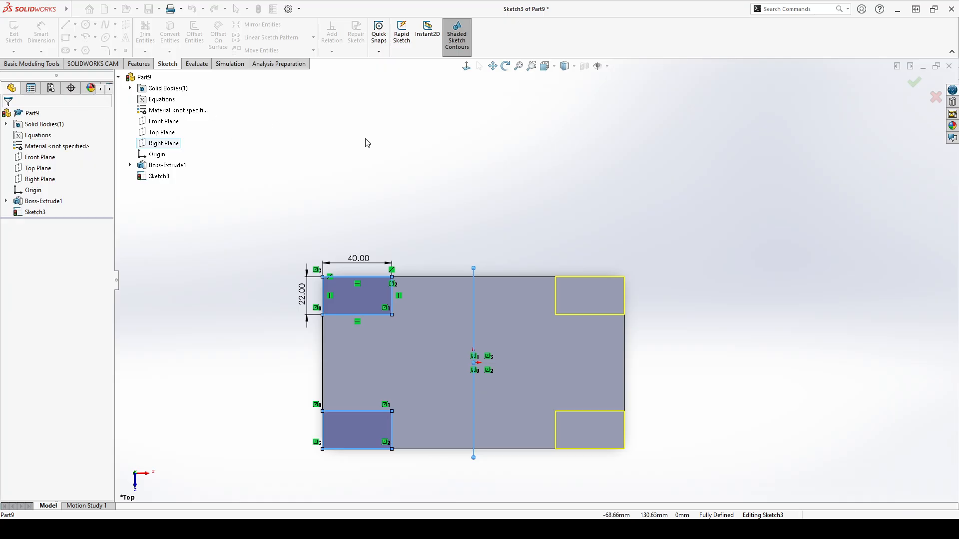
pyautogui.click(20, 40)
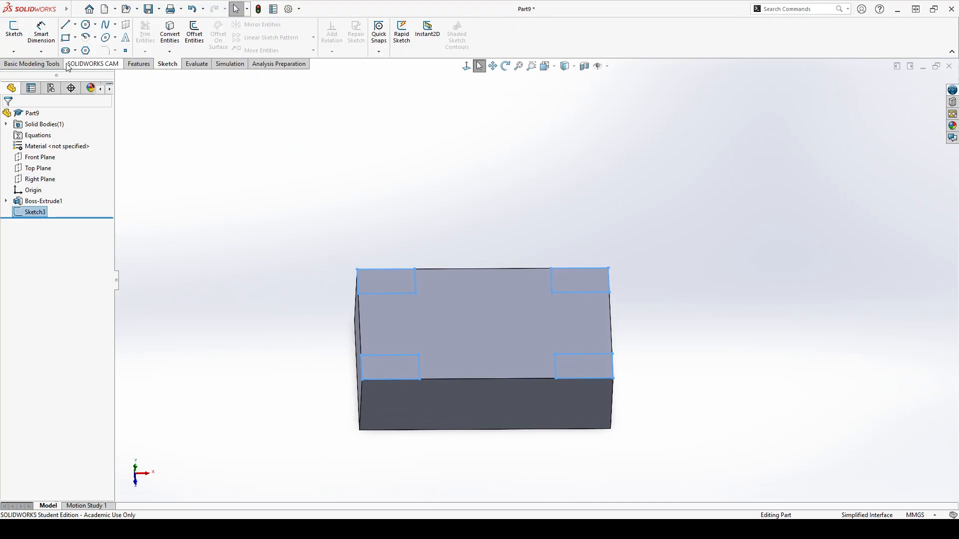
# - Extrude the four corner rectangles upward as a Blind boss 25 mm deep, merged with the block
pyautogui.click(139, 64)
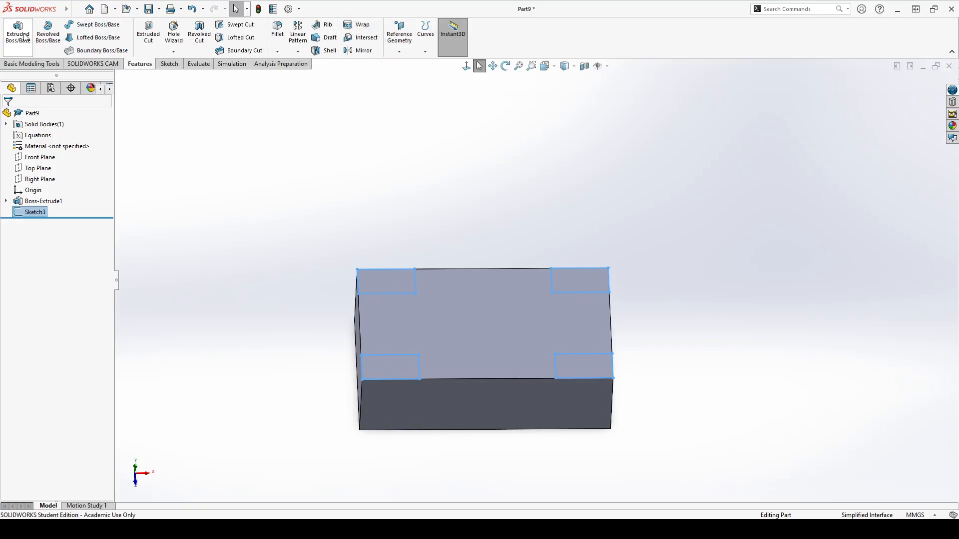
pyautogui.click(24, 37)
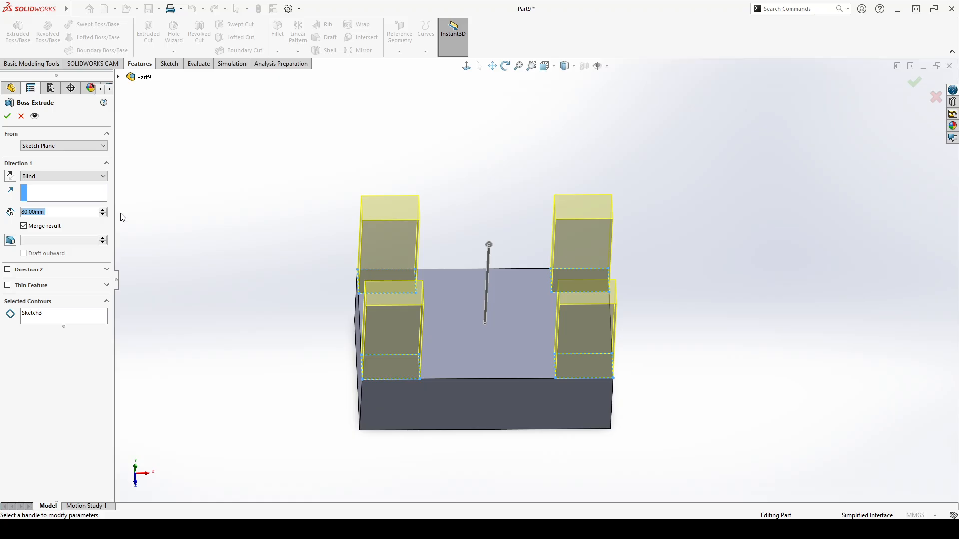
pyautogui.write('25')
pyautogui.press('Return')
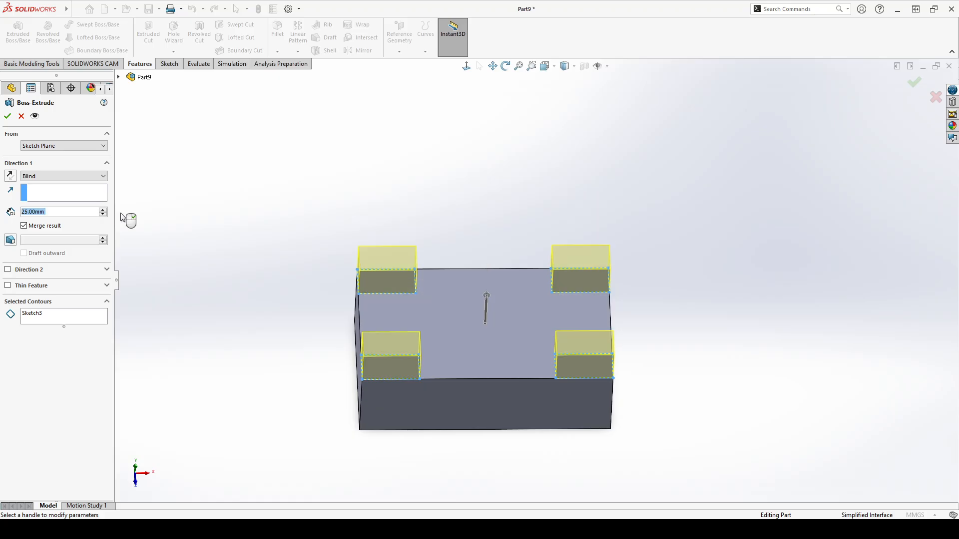
pyautogui.click(9, 118)
# - Measure the distance between the top face of a corner post and the block's bottom face
pyautogui.moveTo(339, 221); pyautogui.dragTo(334, 162, button='middle')
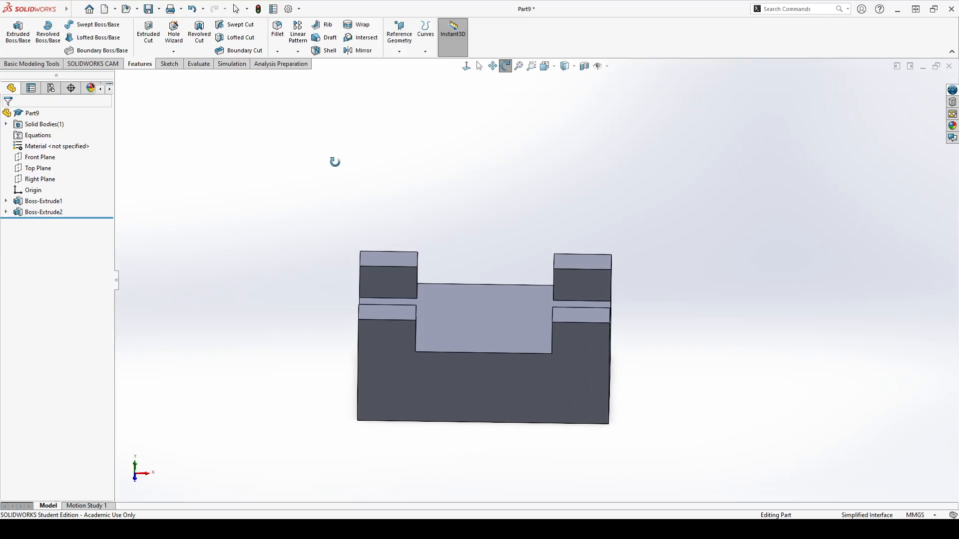
pyautogui.moveTo(334, 161); pyautogui.dragTo(364, 192)
pyautogui.press('Escape')
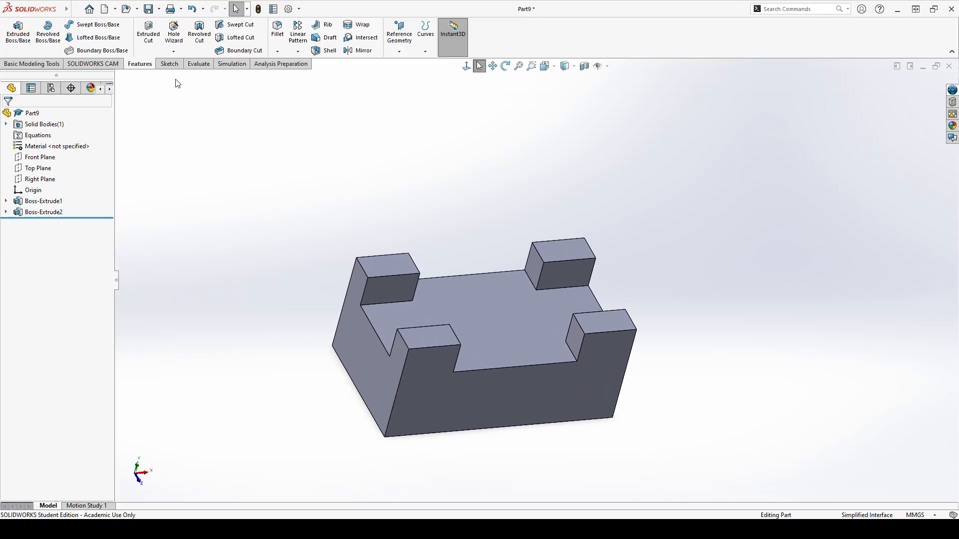
pyautogui.click(198, 65)
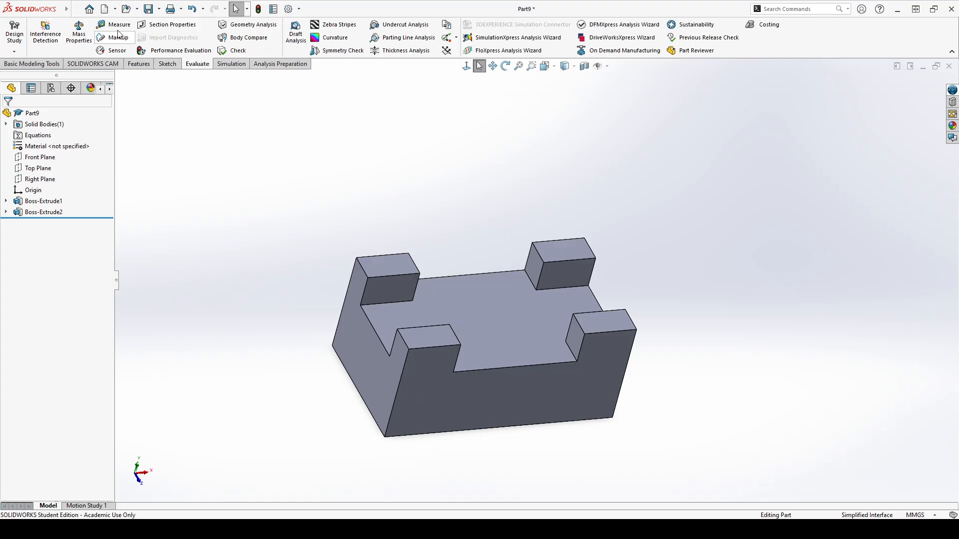
pyautogui.click(387, 267)
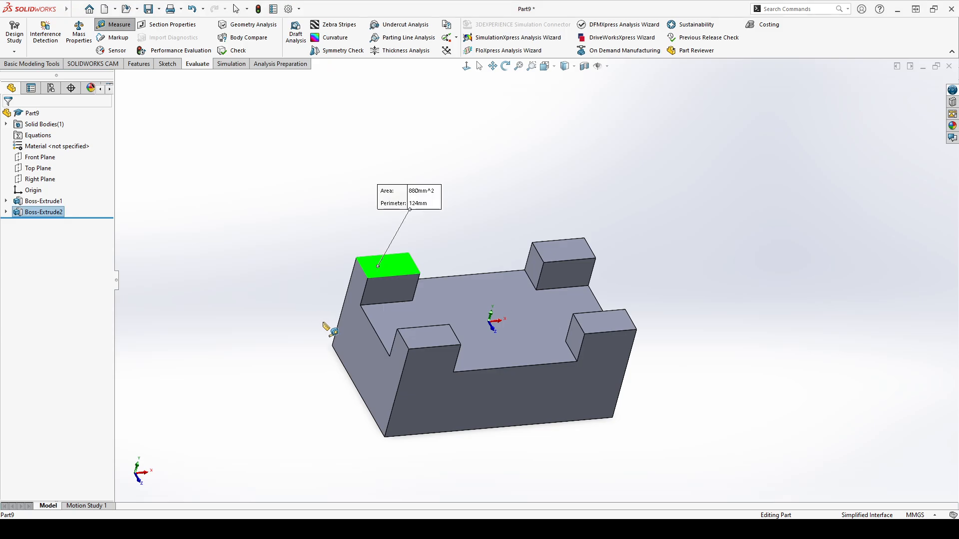
pyautogui.moveTo(328, 325); pyautogui.dragTo(424, 180, button='middle')
pyautogui.click(447, 329)
pyautogui.moveTo(341, 237); pyautogui.dragTo(278, 307, button='middle')
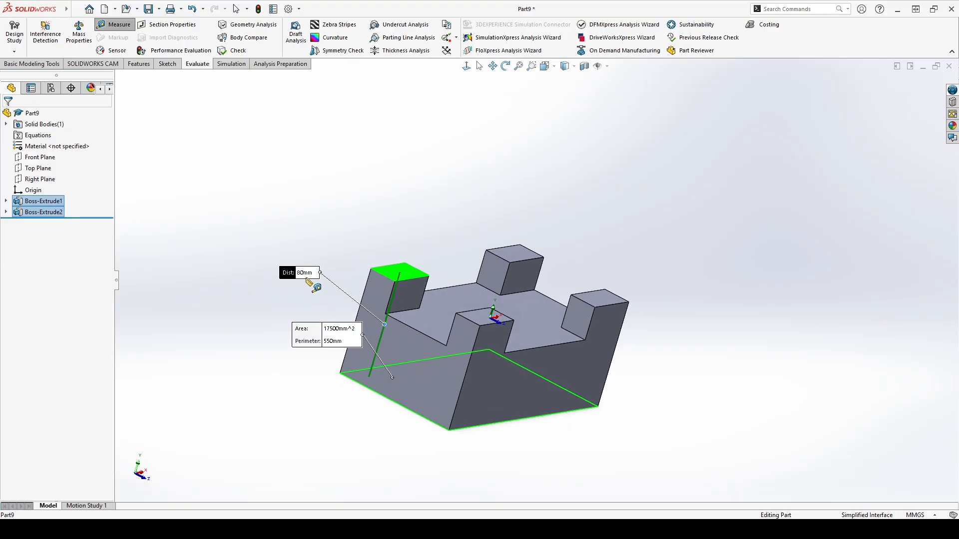
pyautogui.press('Escape')
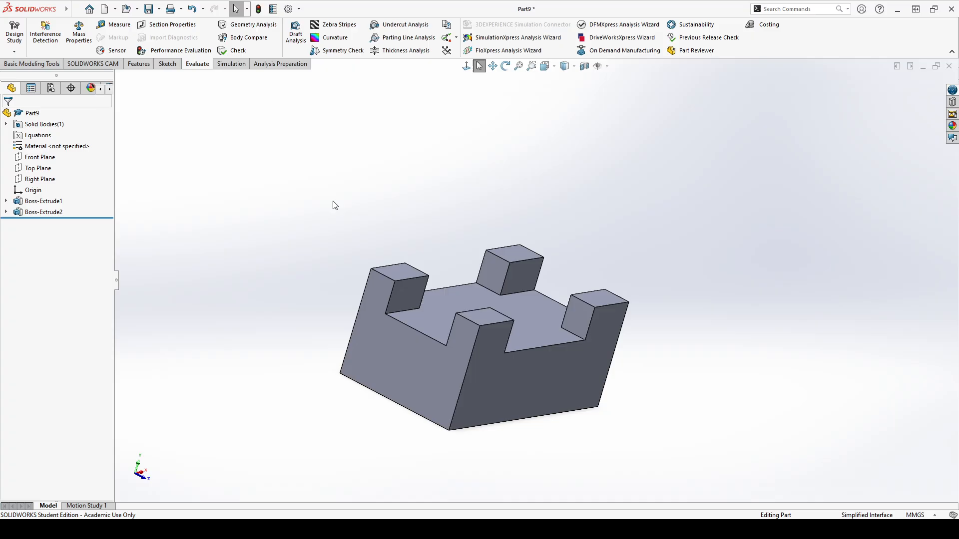
pyautogui.moveTo(348, 212); pyautogui.dragTo(310, 182, button='middle')
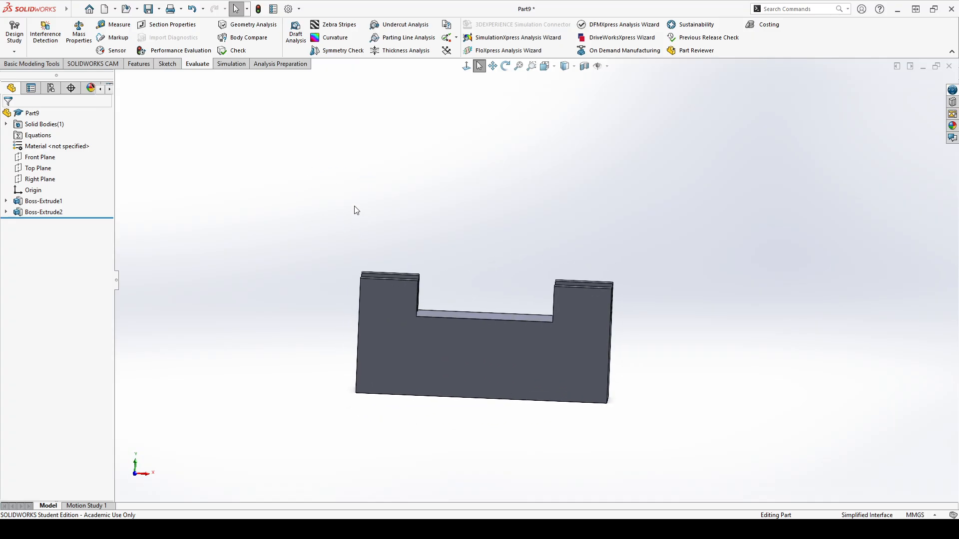
pyautogui.moveTo(419, 343); pyautogui.dragTo(422, 170, button='middle')
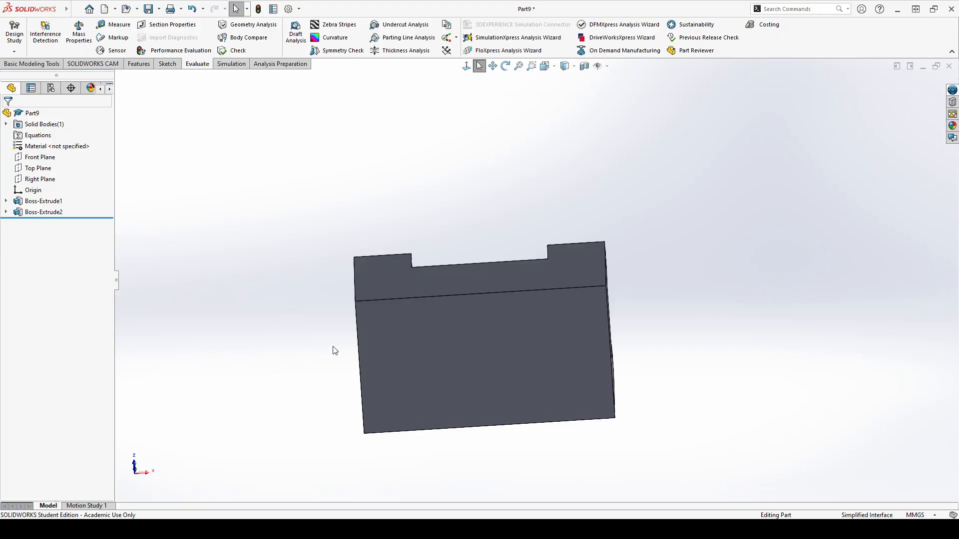
pyautogui.moveTo(334, 350); pyautogui.dragTo(266, 230, button='middle')
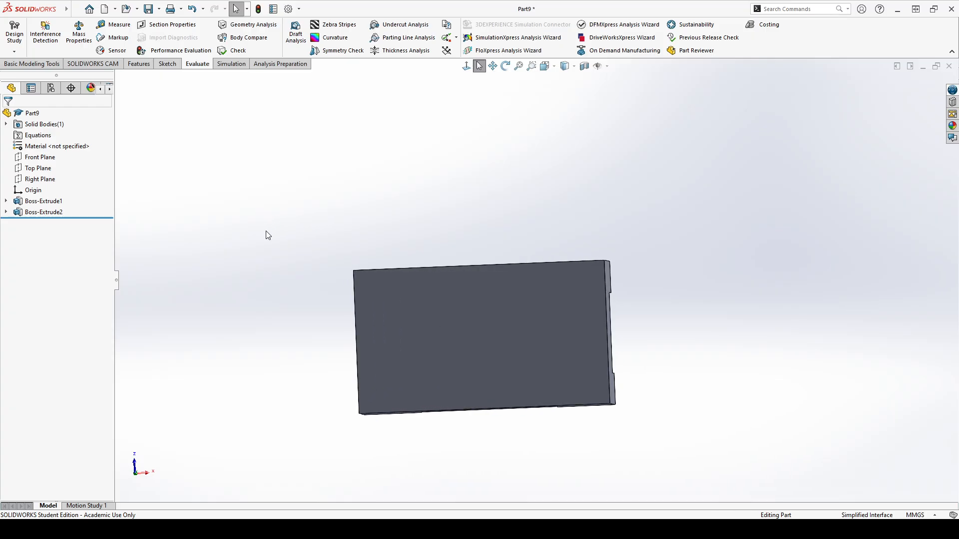
# - Start a sketch on the block's bottom face
pyautogui.click(365, 298)
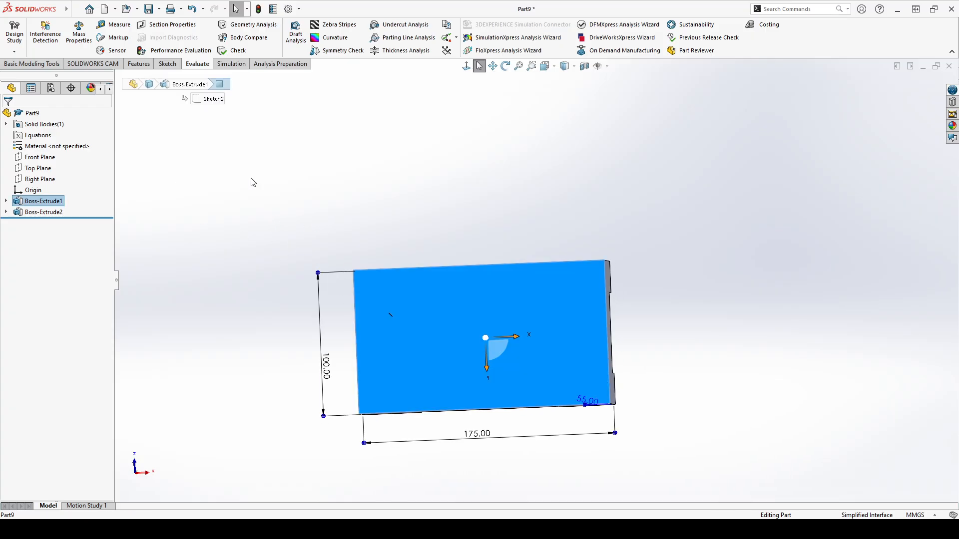
pyautogui.click(167, 64)
pyautogui.click(14, 30)
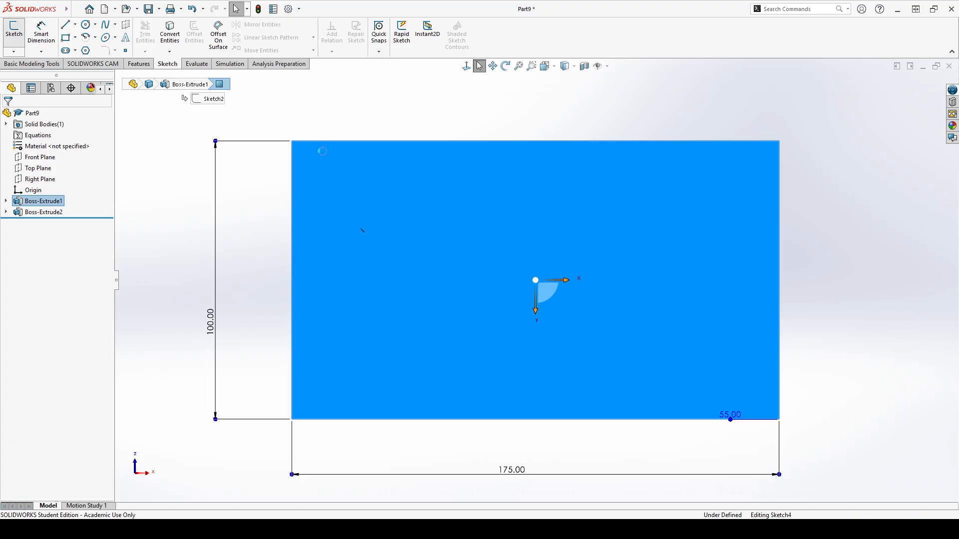
# - Convert the outlines of the four corner posts' end faces into the bottom-face sketch and exit the sketch
pyautogui.moveTo(251, 192); pyautogui.dragTo(418, 202, button='middle')
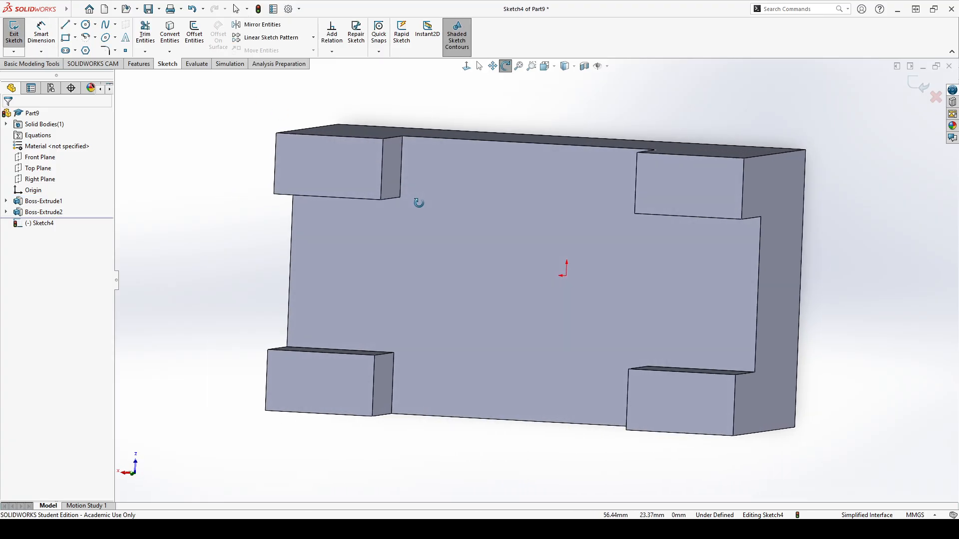
pyautogui.press('f')
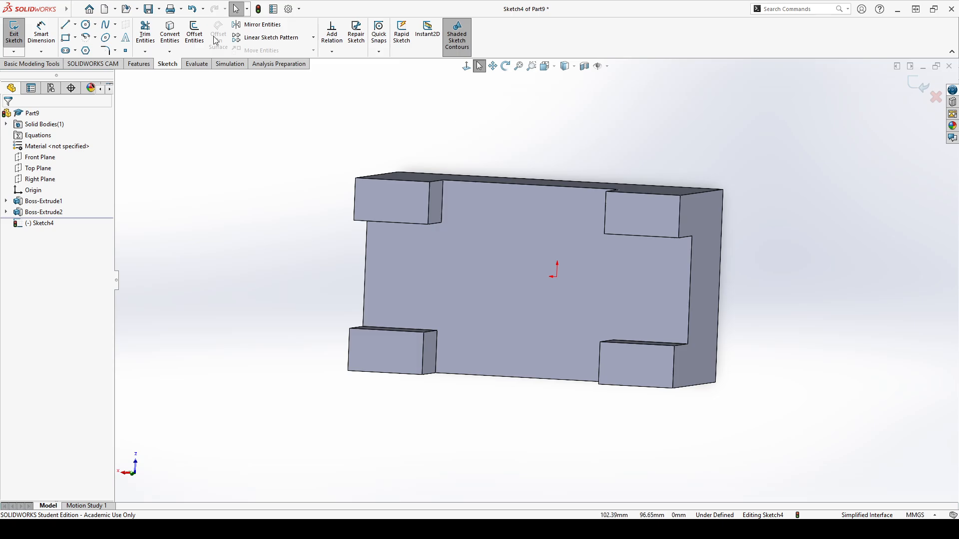
pyautogui.click(176, 37)
pyautogui.click(370, 196)
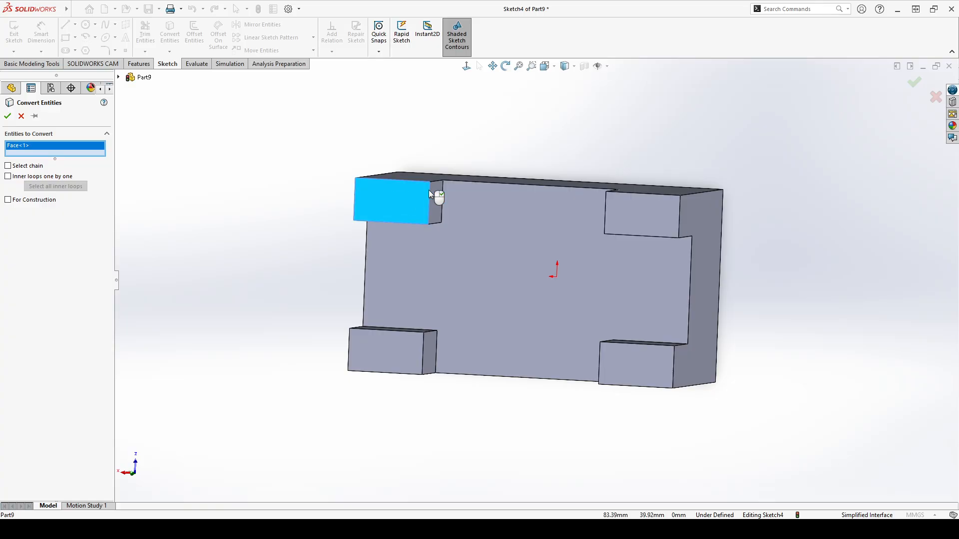
pyautogui.click(633, 205)
pyautogui.click(609, 372)
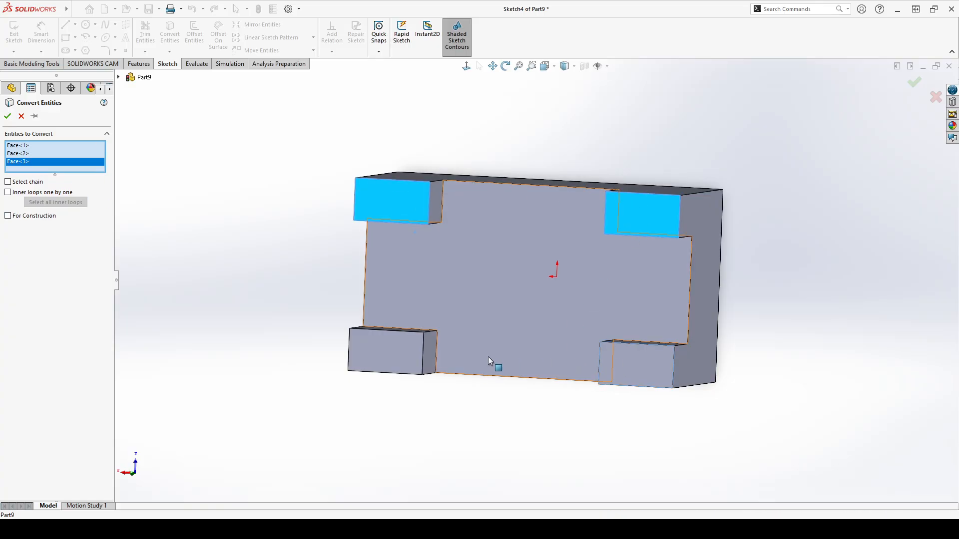
pyautogui.click(377, 345)
pyautogui.click(8, 116)
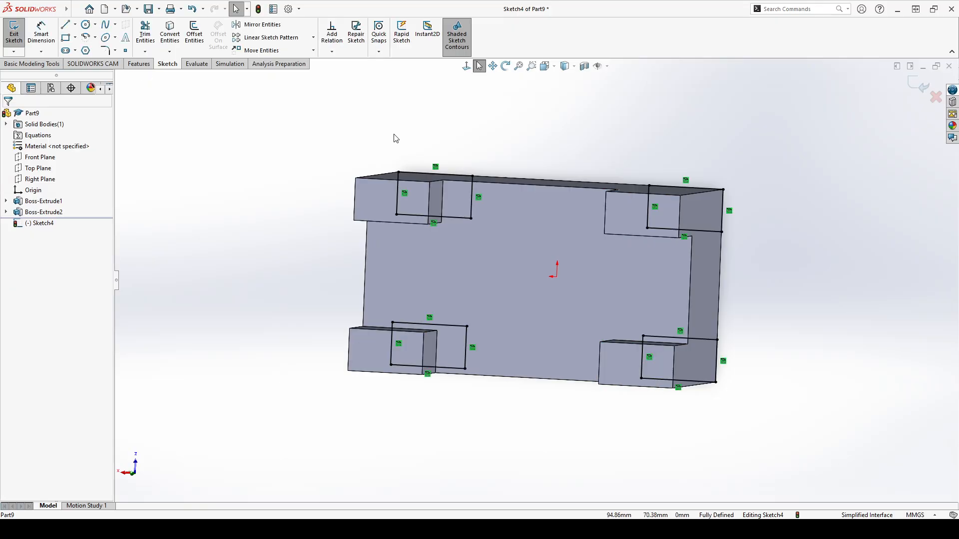
pyautogui.moveTo(380, 160)
pyautogui.mouseDown(button='middle')
pyautogui.moveTo(368, 150)
pyautogui.moveTo(274, 171)
pyautogui.moveTo(300, 116)
pyautogui.moveTo(225, 150)
pyautogui.moveTo(274, 159)
pyautogui.moveTo(248, 192)
pyautogui.moveTo(257, 172)
pyautogui.mouseUp(button='middle')
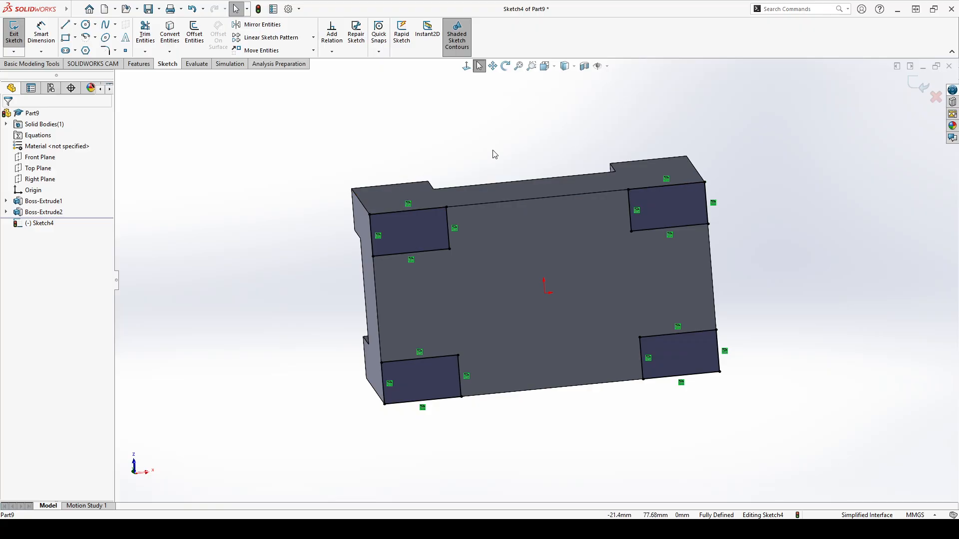
pyautogui.moveTo(494, 151)
pyautogui.mouseDown(button='middle')
pyautogui.moveTo(492, 259)
pyautogui.moveTo(474, 327)
pyautogui.moveTo(181, 181)
pyautogui.mouseUp(button='middle')
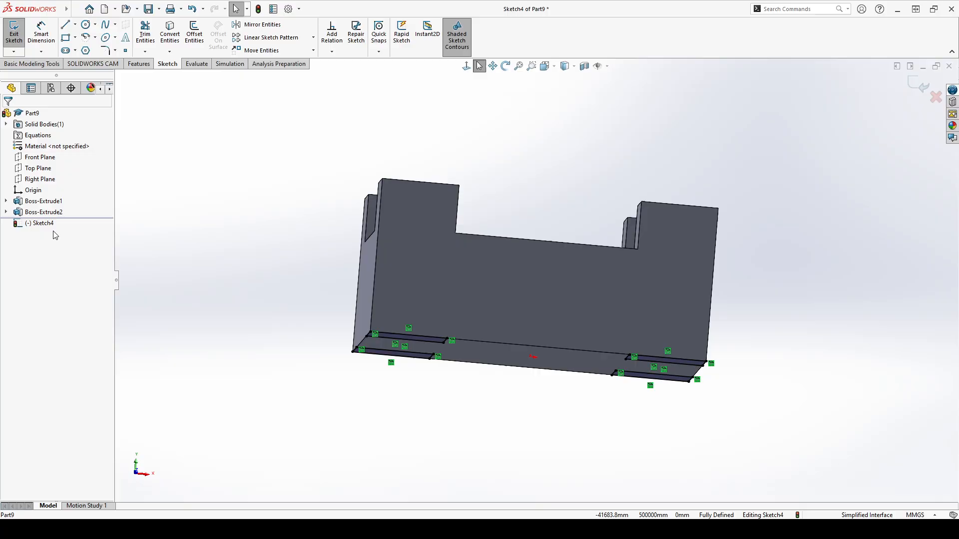
pyautogui.click(14, 35)
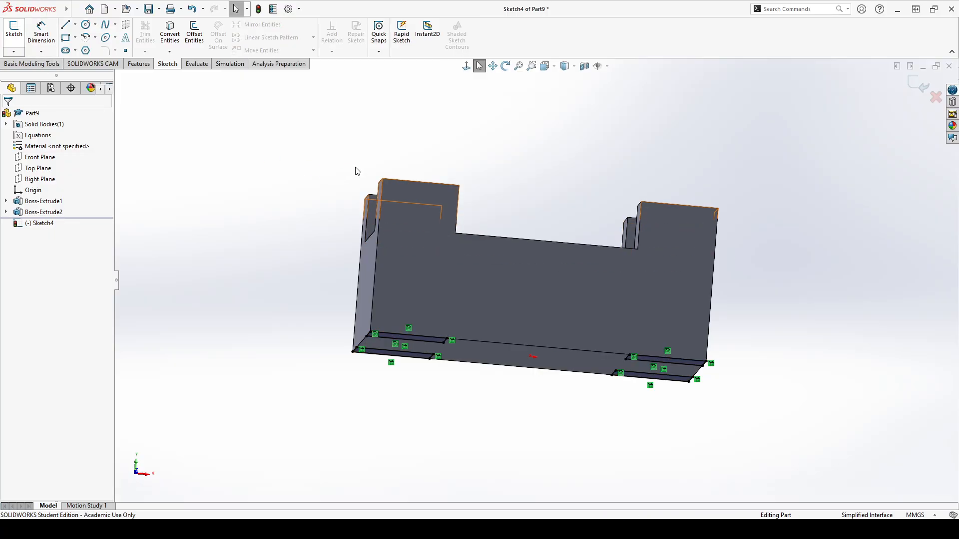
# - Cut the four corner rectangles into the block from its bottom face with a Blind extruded cut 30 mm deep
pyautogui.moveTo(507, 146)
pyautogui.mouseDown(button='middle')
pyautogui.moveTo(450, 111)
pyautogui.moveTo(488, 154)
pyautogui.moveTo(494, 143)
pyautogui.mouseUp(button='middle')
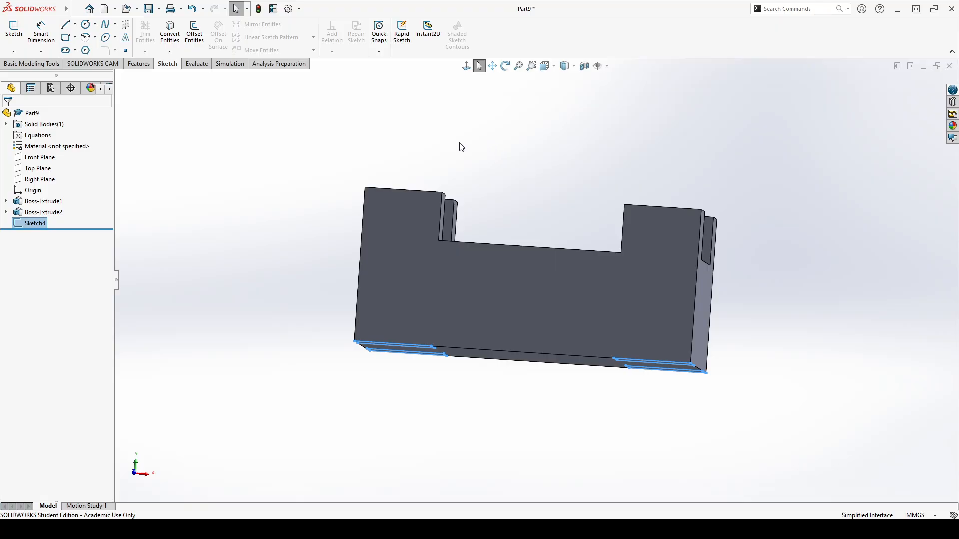
pyautogui.click(139, 64)
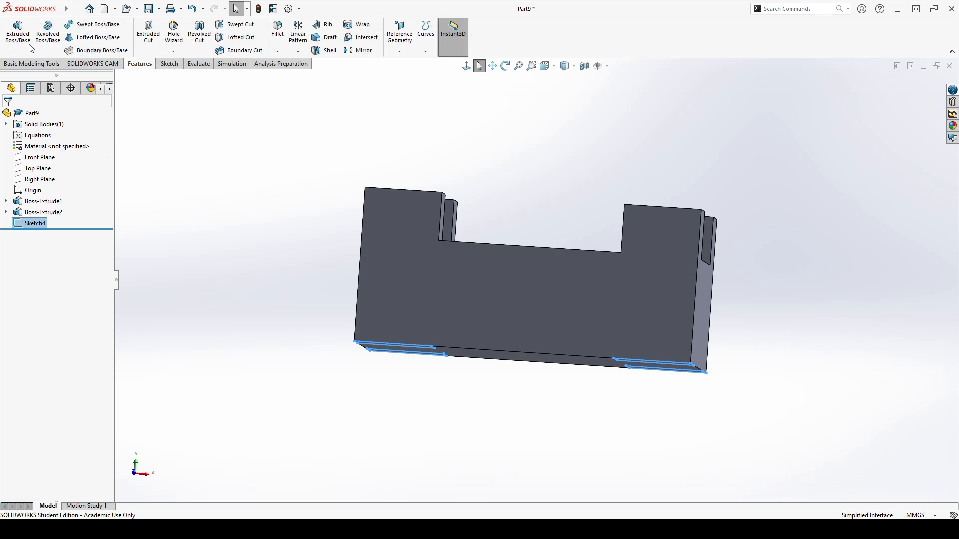
pyautogui.click(149, 35)
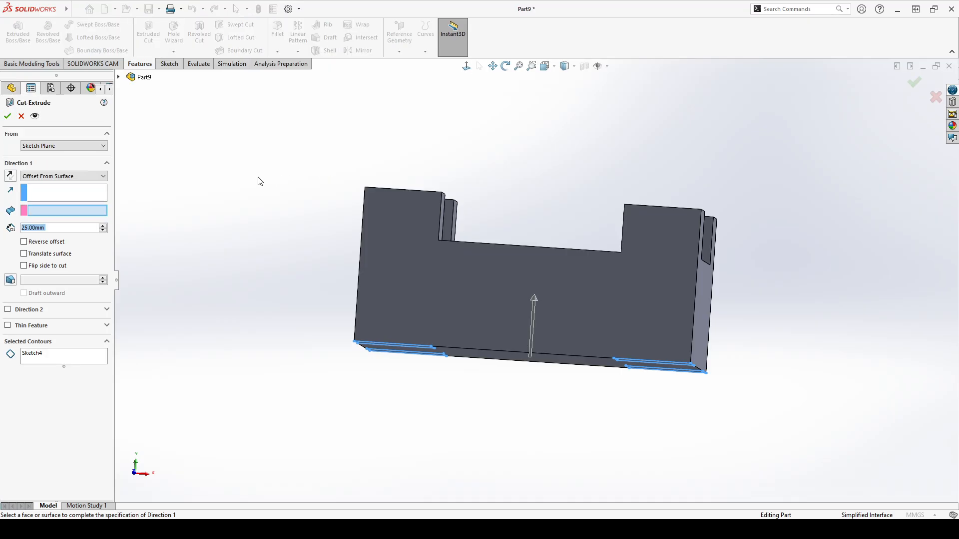
pyautogui.click(52, 177)
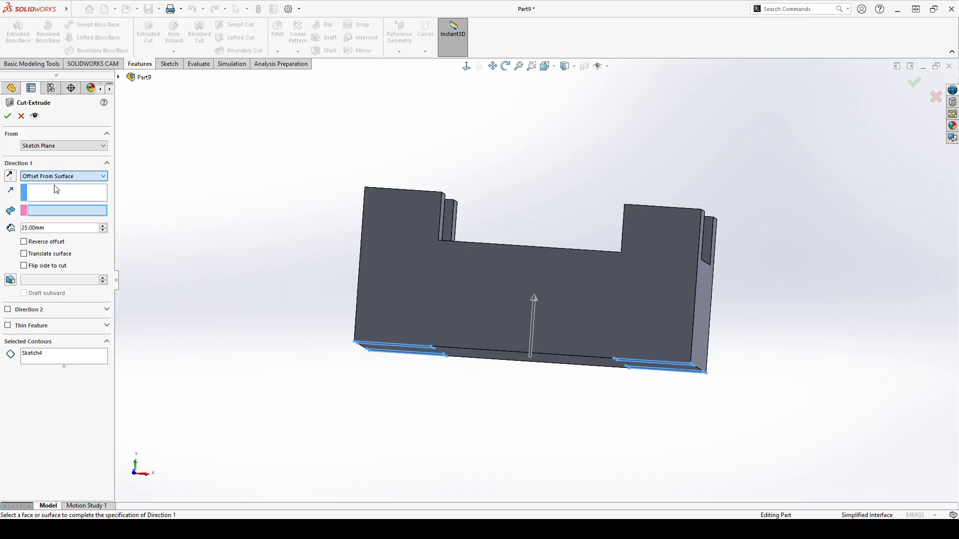
pyautogui.scroll(6, 52, 177)
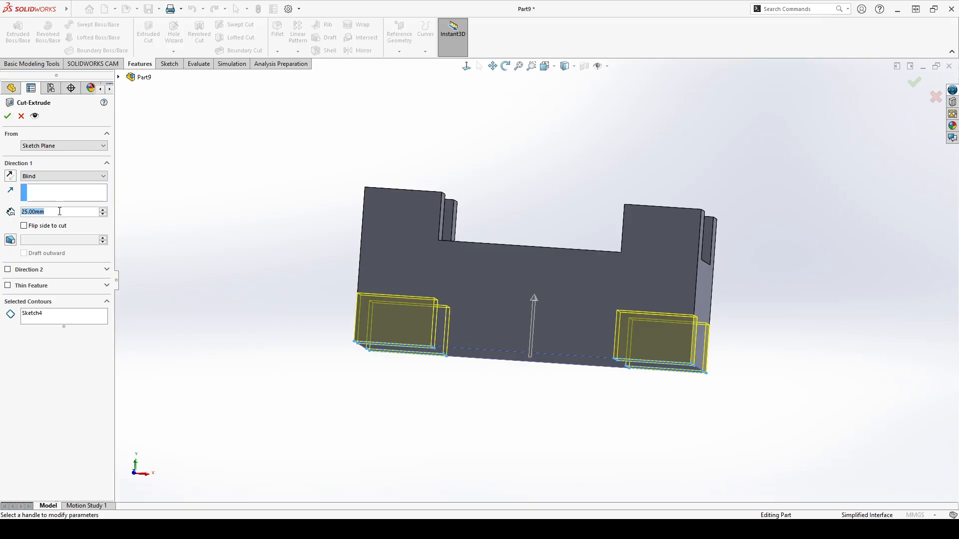
pyautogui.click(60, 211)
pyautogui.write('30')
pyautogui.press('Return')
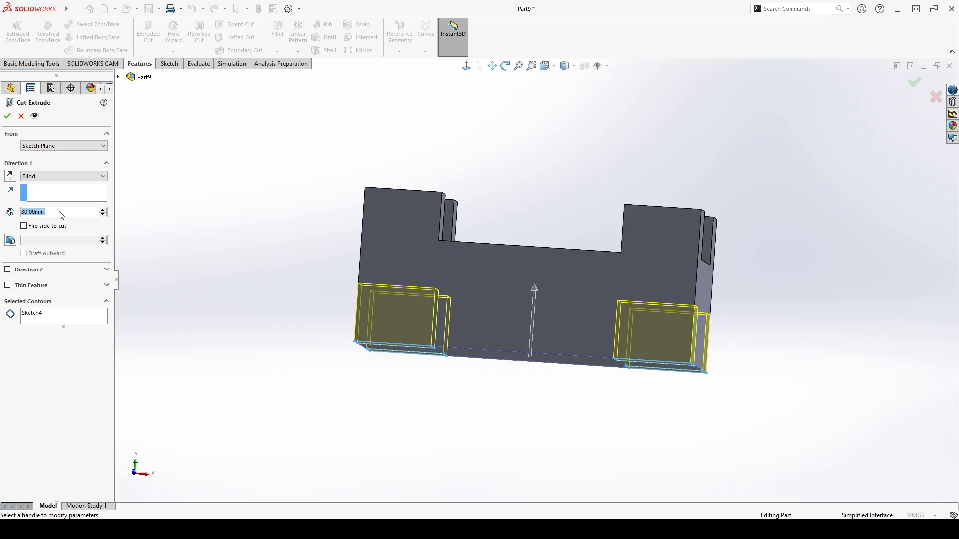
pyautogui.click(8, 116)
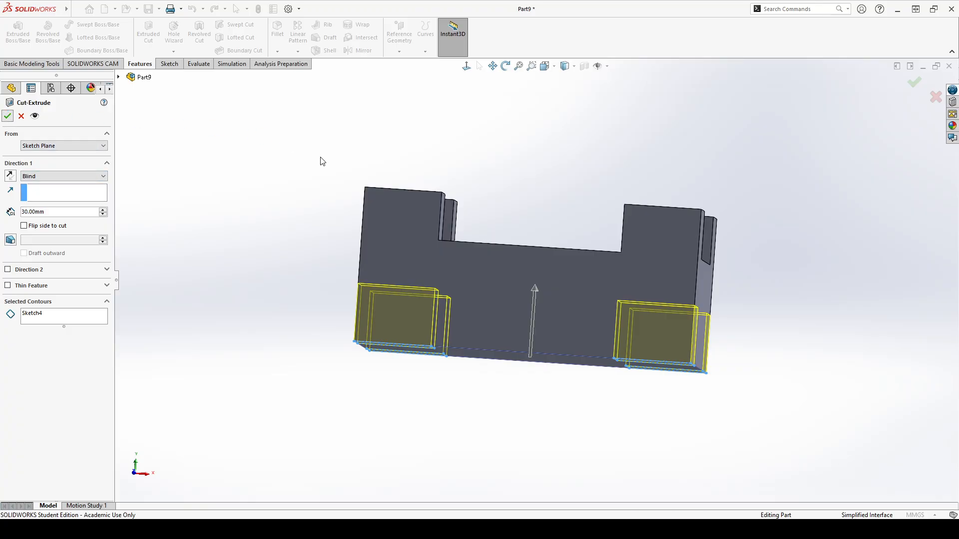
pyautogui.click(265, 173)
# - Check the mass properties of the part with its four corner cuts
pyautogui.moveTo(265, 173); pyautogui.dragTo(312, 109, button='middle')
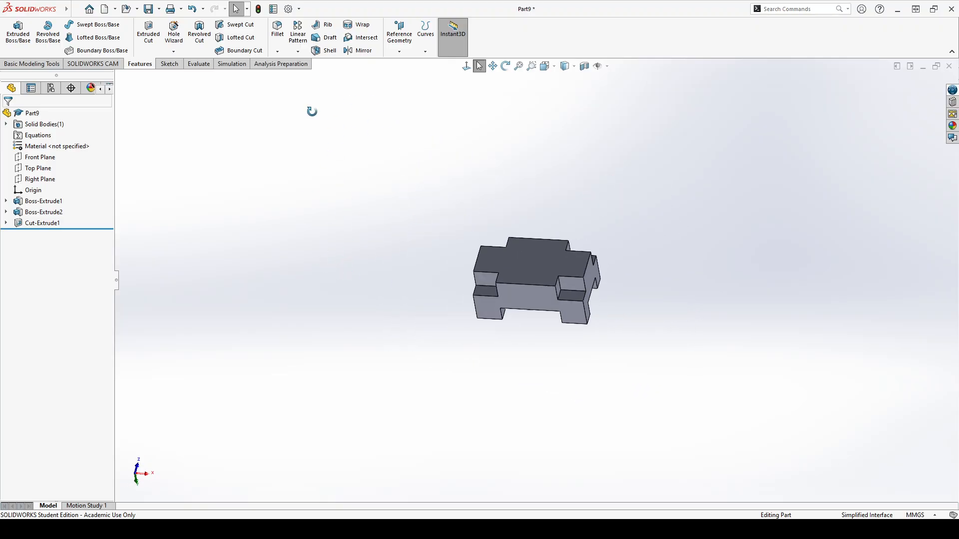
pyautogui.scroll(-3, 539, 295)
pyautogui.moveTo(539, 295); pyautogui.dragTo(380, 215, button='middle')
pyautogui.press('Escape')
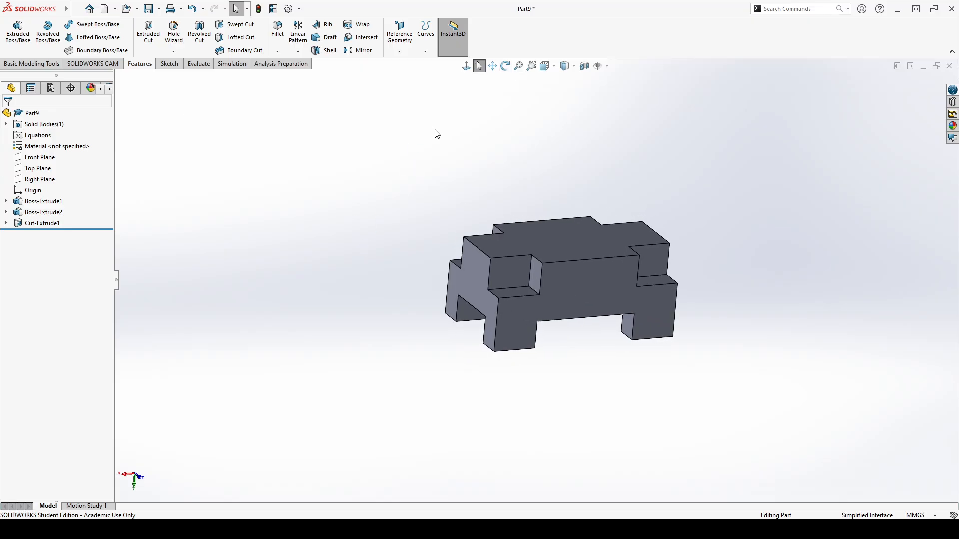
pyautogui.click(198, 64)
pyautogui.click(78, 33)
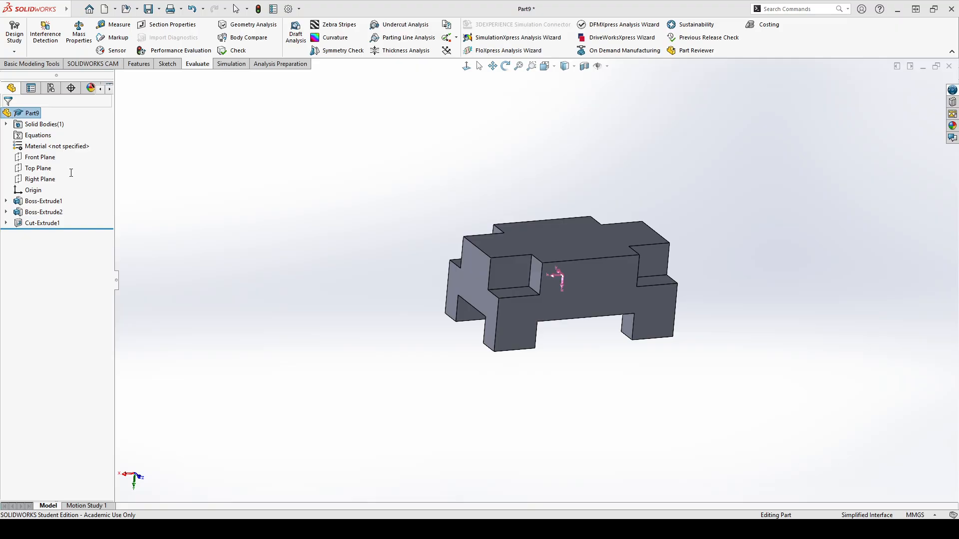
pyautogui.click(234, 9)
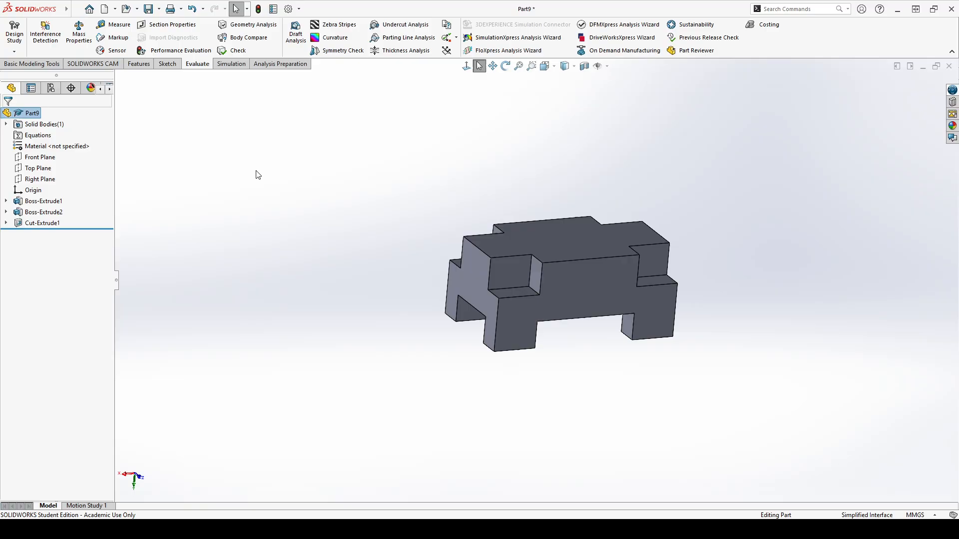